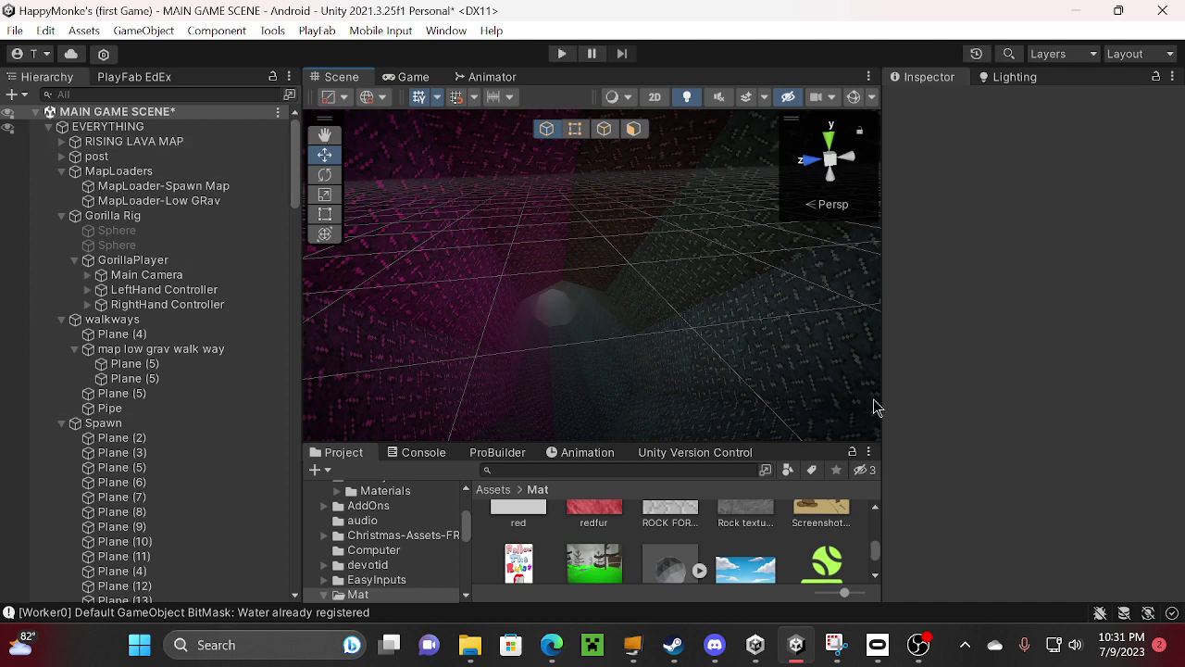
right_click_drag(799, 347, 665, 307)
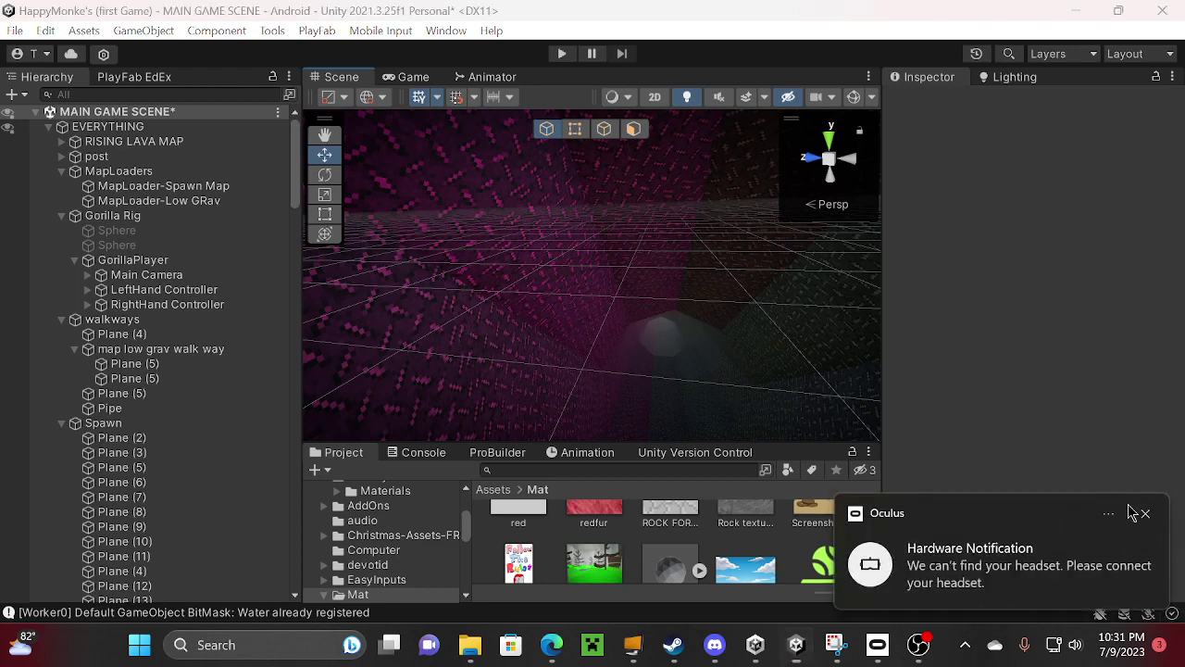
left_click(1146, 513)
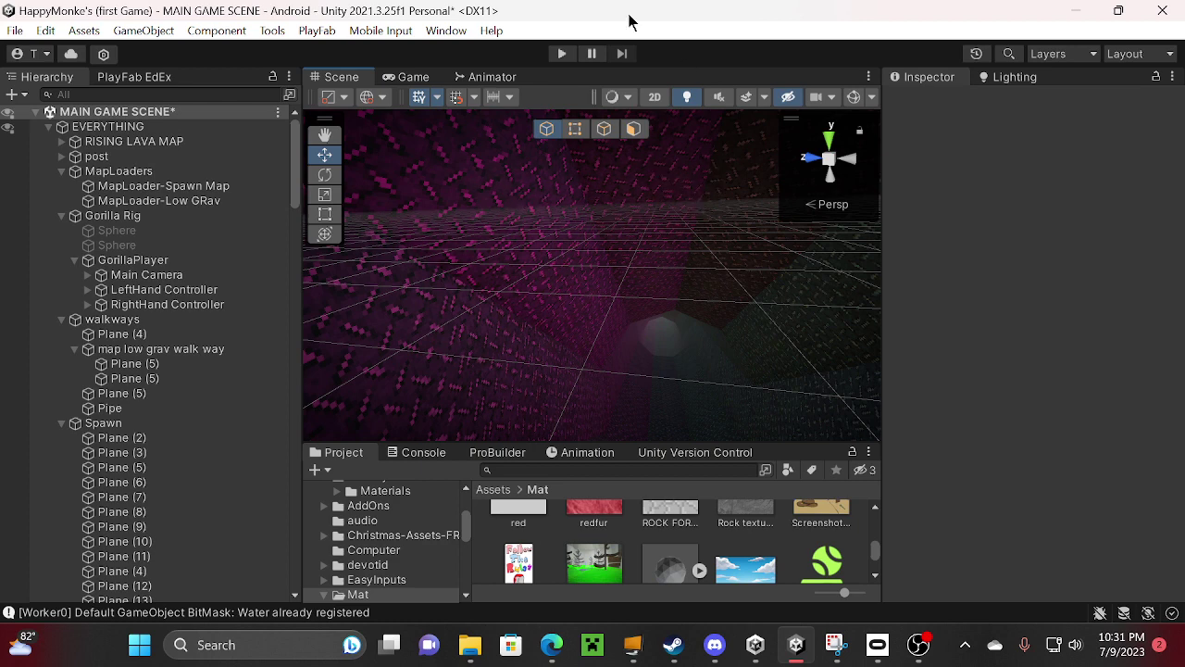
left_click(133, 173)
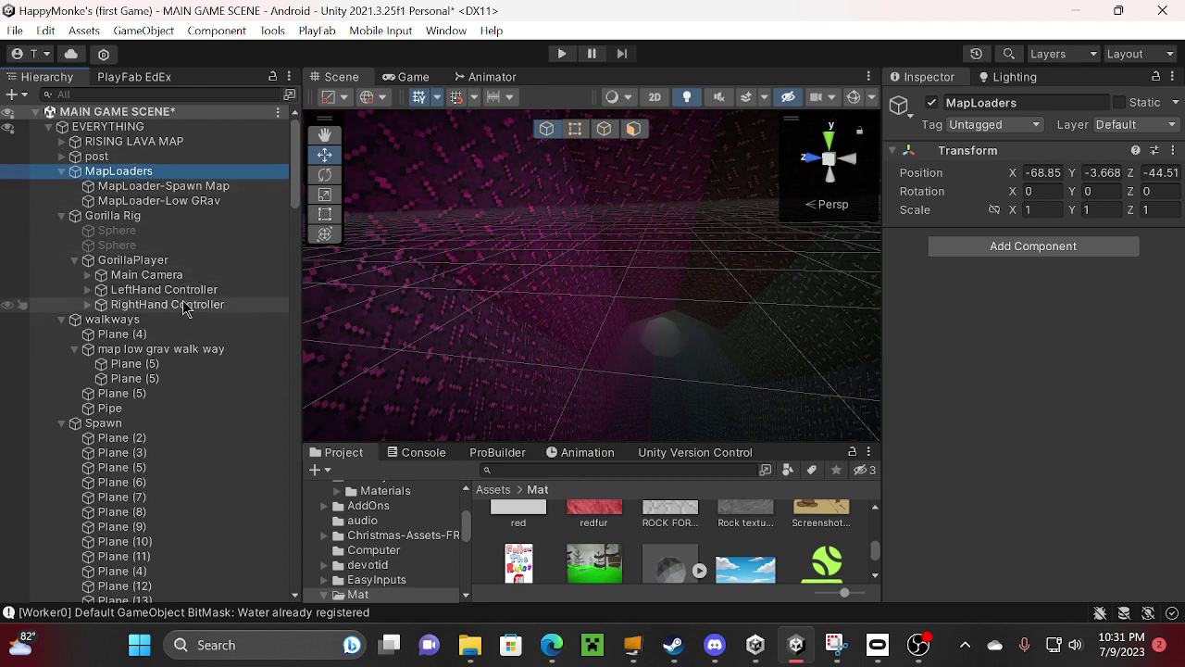
right_click(97, 176)
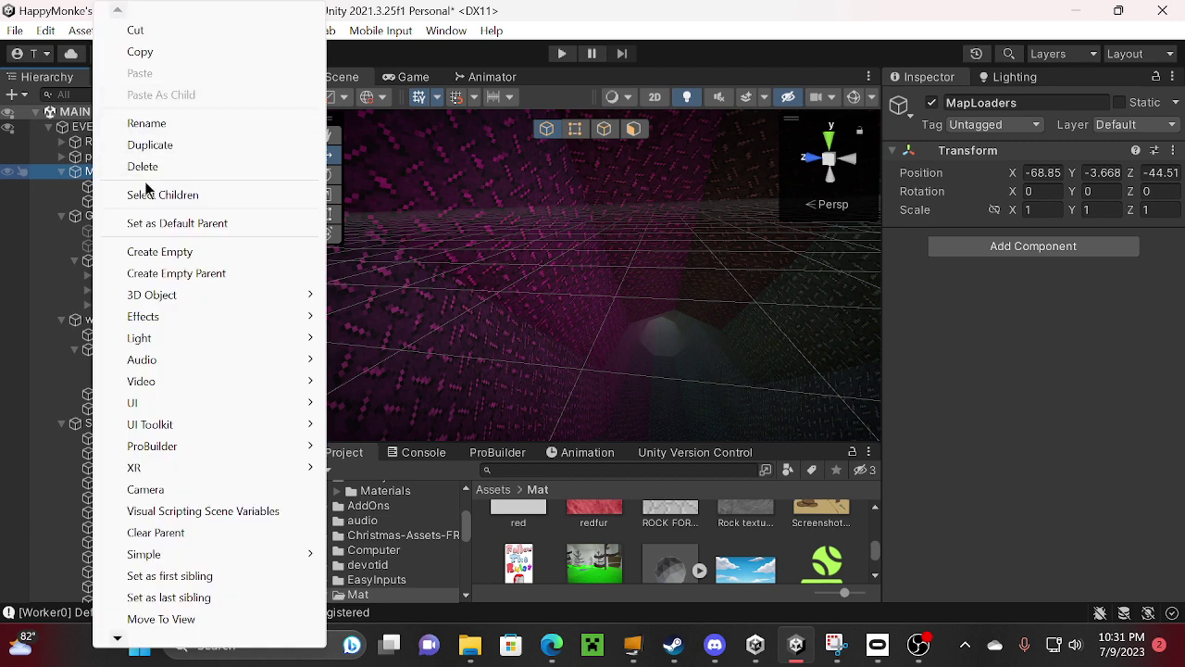
left_click(12, 95)
left_click(11, 95)
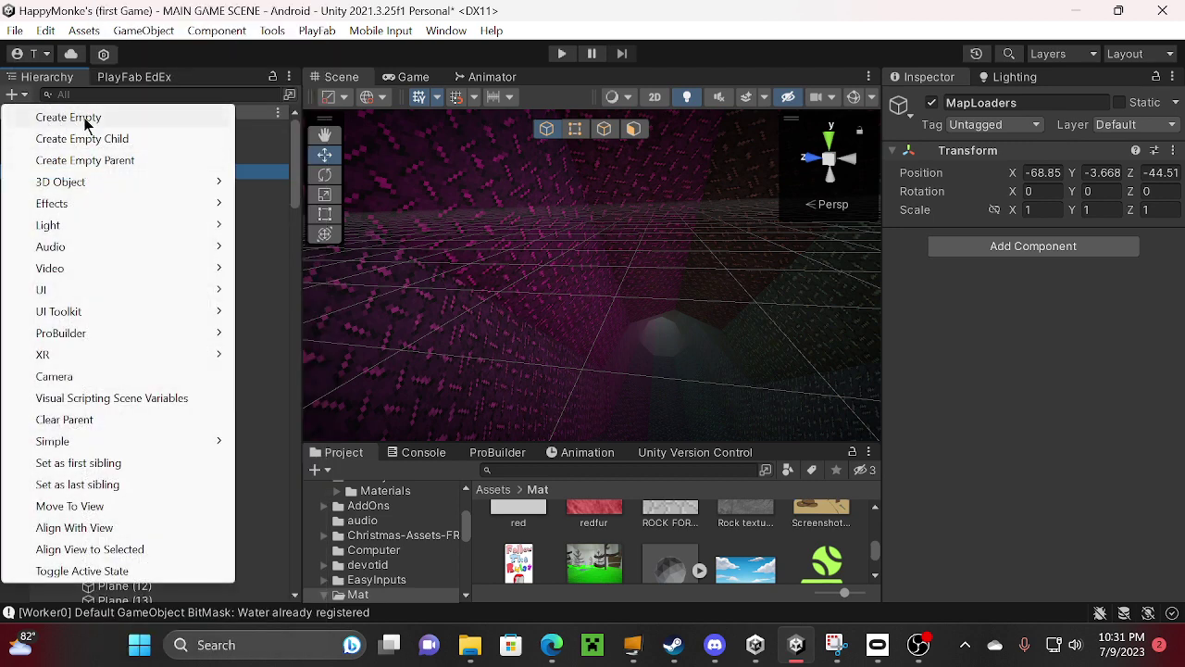
left_click(254, 159)
left_click(258, 161)
left_click(250, 175)
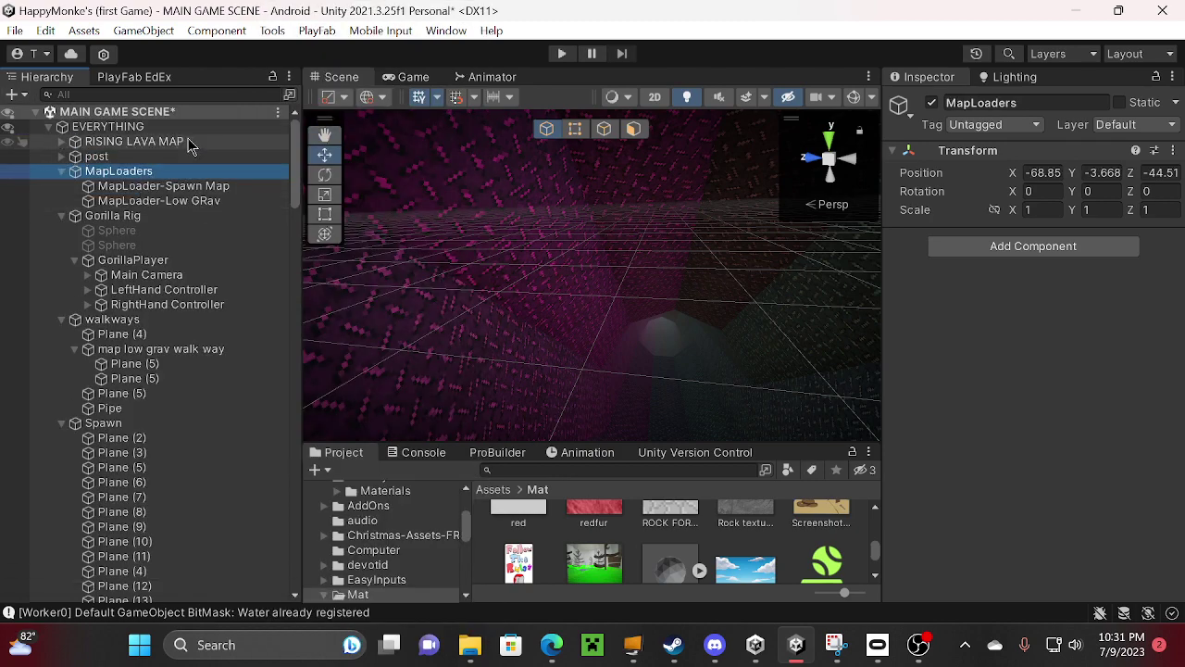
- Create a cube under MapLoaders and name it MapLoader-Forest
right_click(167, 176)
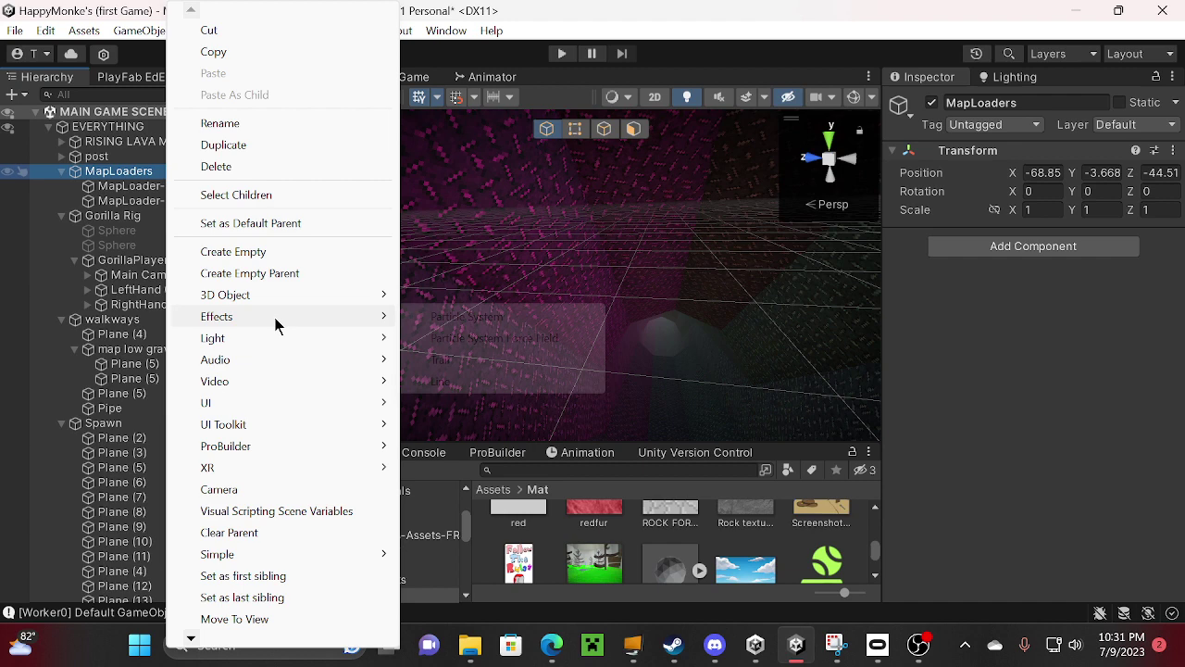
mouse_move(218, 295)
left_click(443, 294)
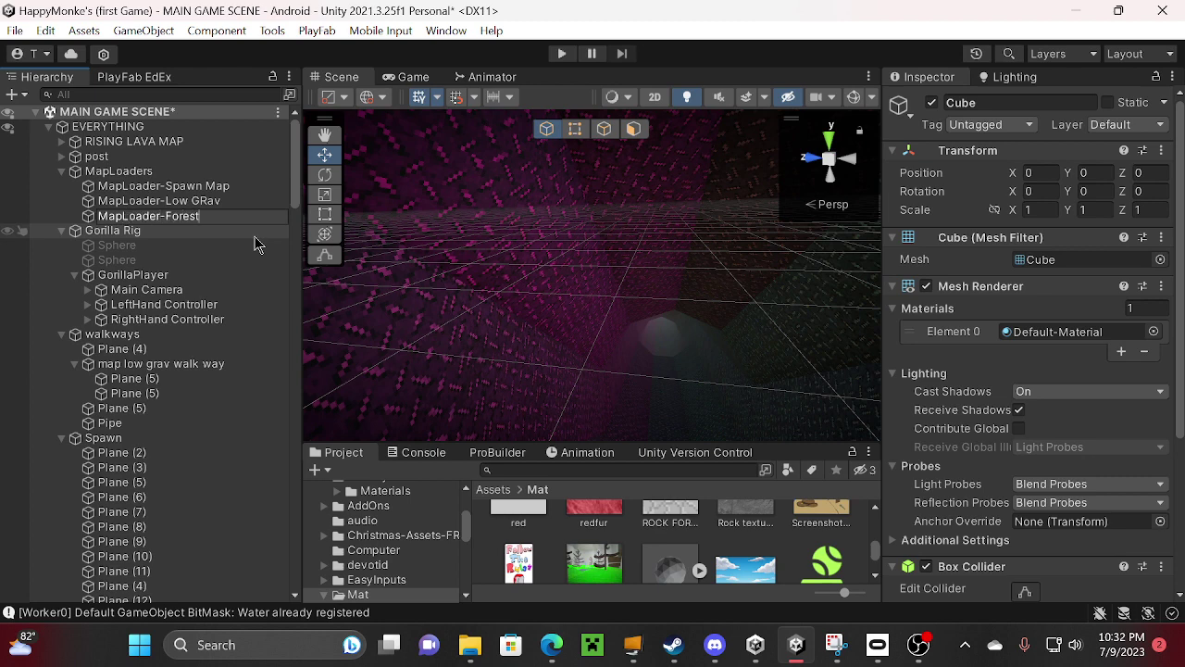
left_click(228, 208)
left_click(216, 221)
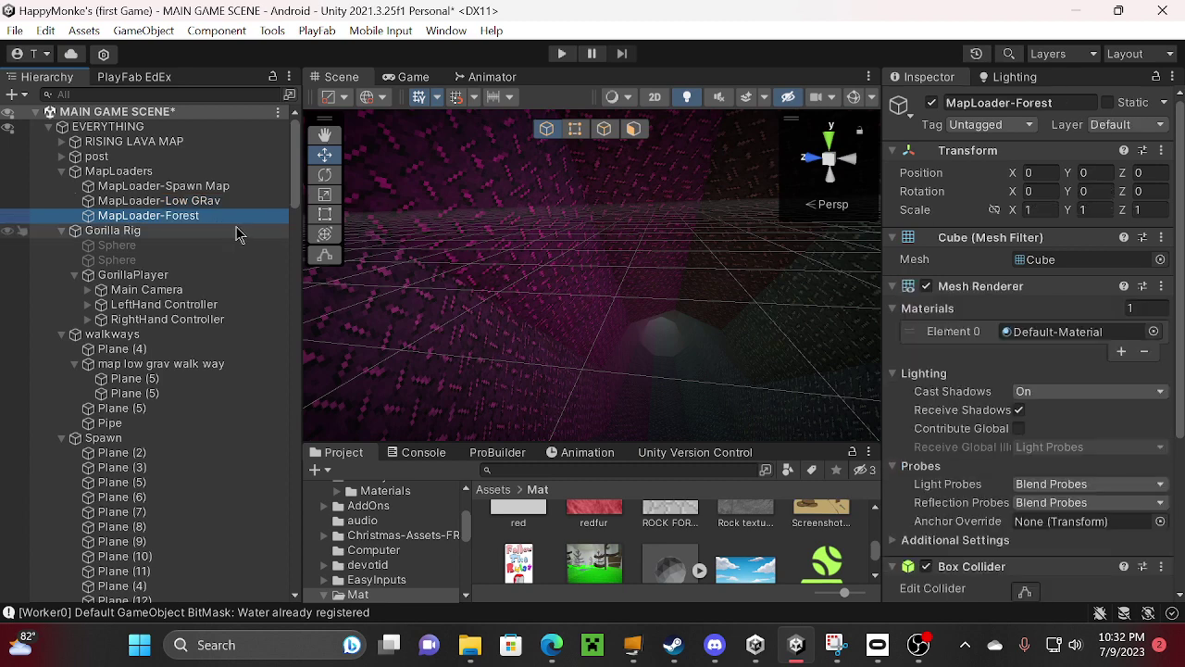
- Duplicate MapLoader-Forest and rename the copy MapLoader-Rising Lava
key("ctrl+d")
left_click(1059, 102)
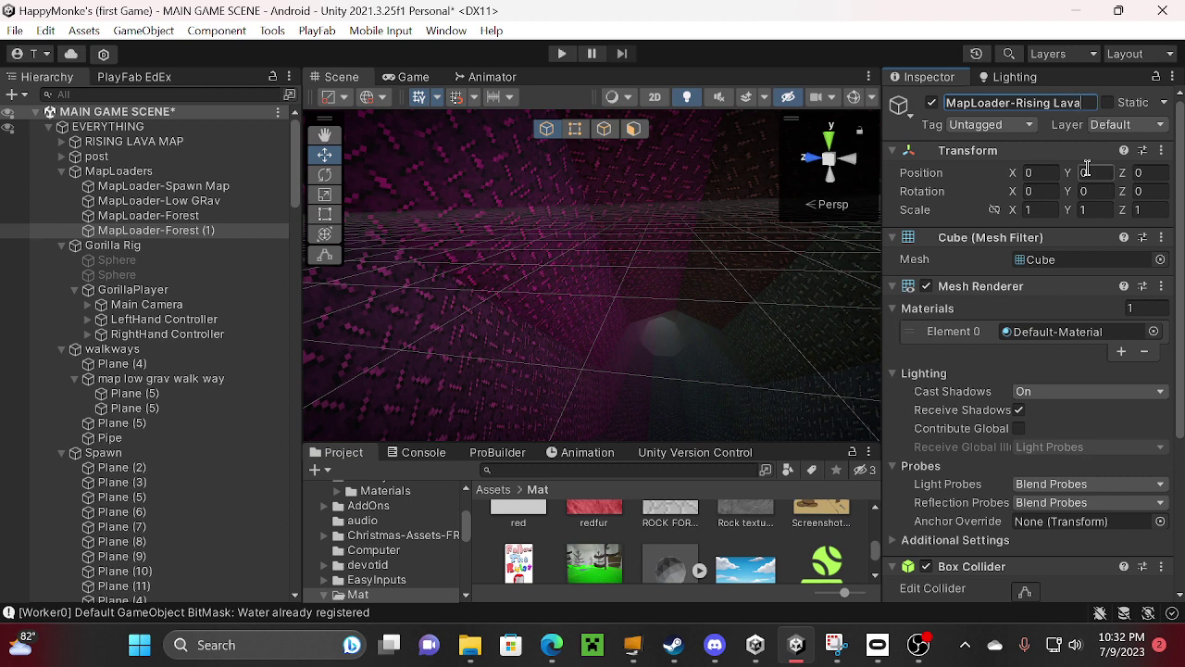
left_click(233, 218)
left_click(230, 232)
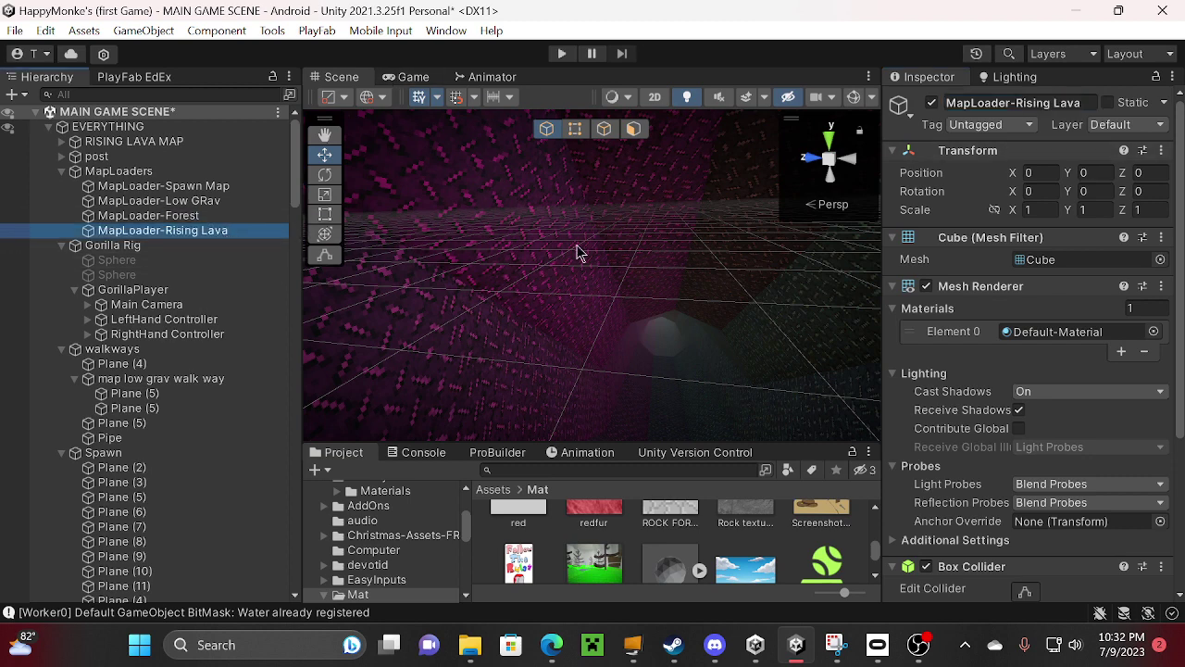
- Select the MapLoader-Forest and MapLoader-Rising Lava cubes together and move them along X to about 45.1, into the forest map
right_click_drag(649, 261, 398, 255)
left_click(184, 204, "shift")
double_click(175, 220)
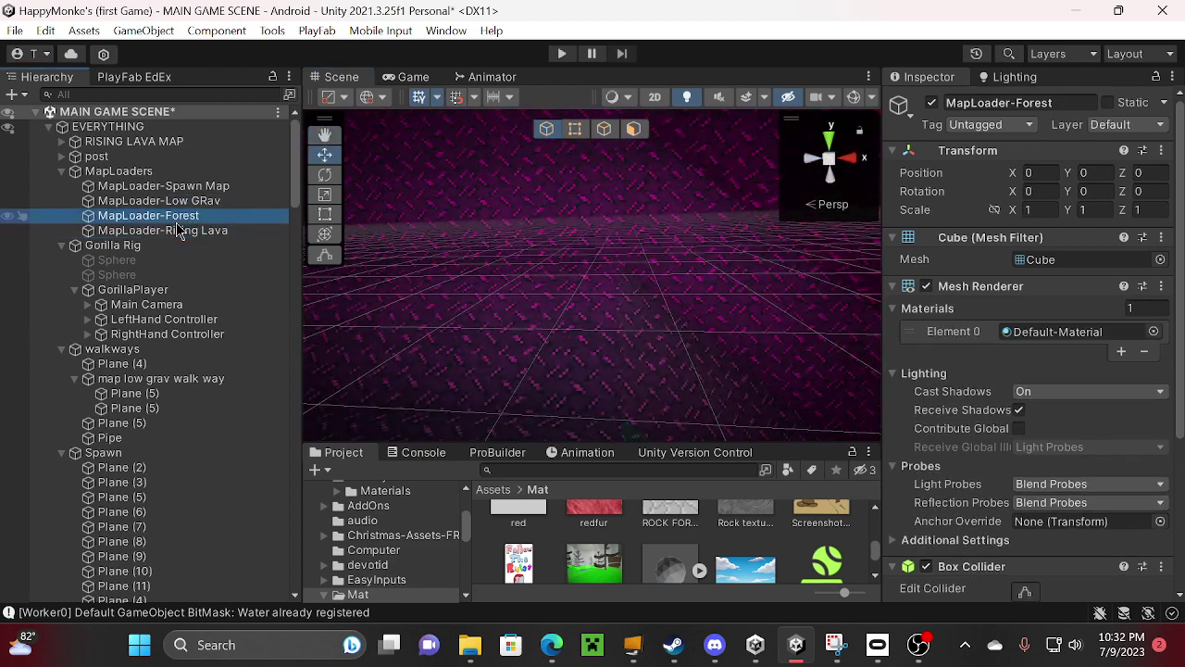
left_click(213, 230)
key("shift+Up")
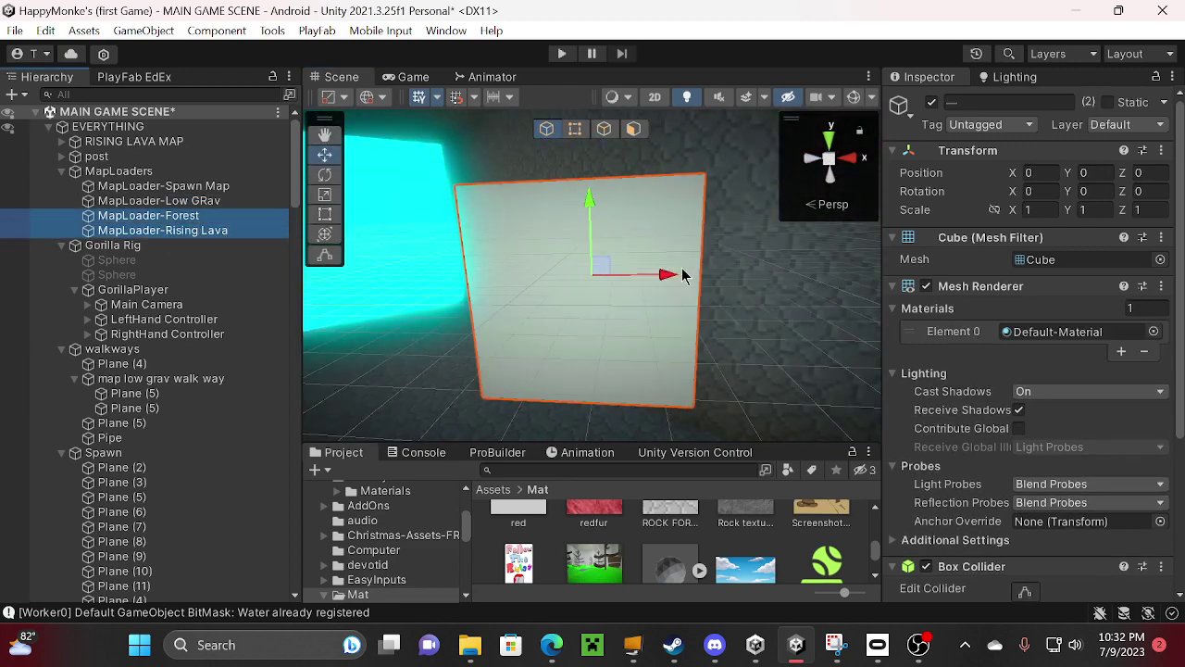
left_click_drag(669, 275, 1042, 333)
right_click_drag(718, 278, 968, 236)
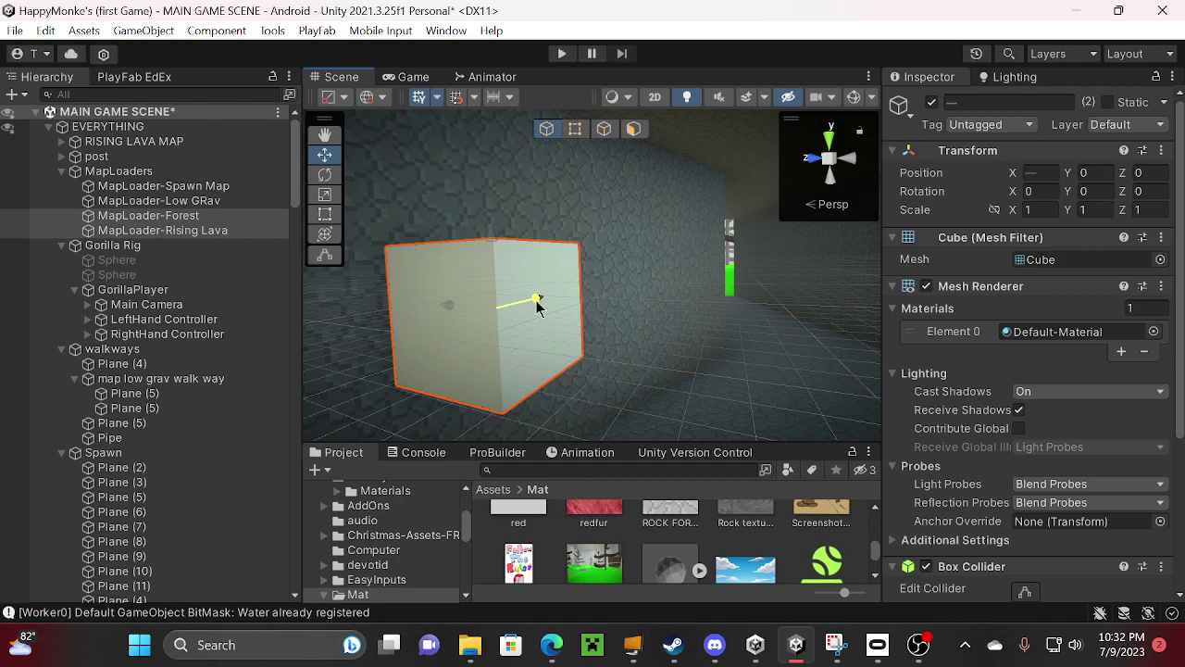
left_click_drag(536, 305, 745, 234)
right_click_drag(744, 234, 1030, 262)
key("w")
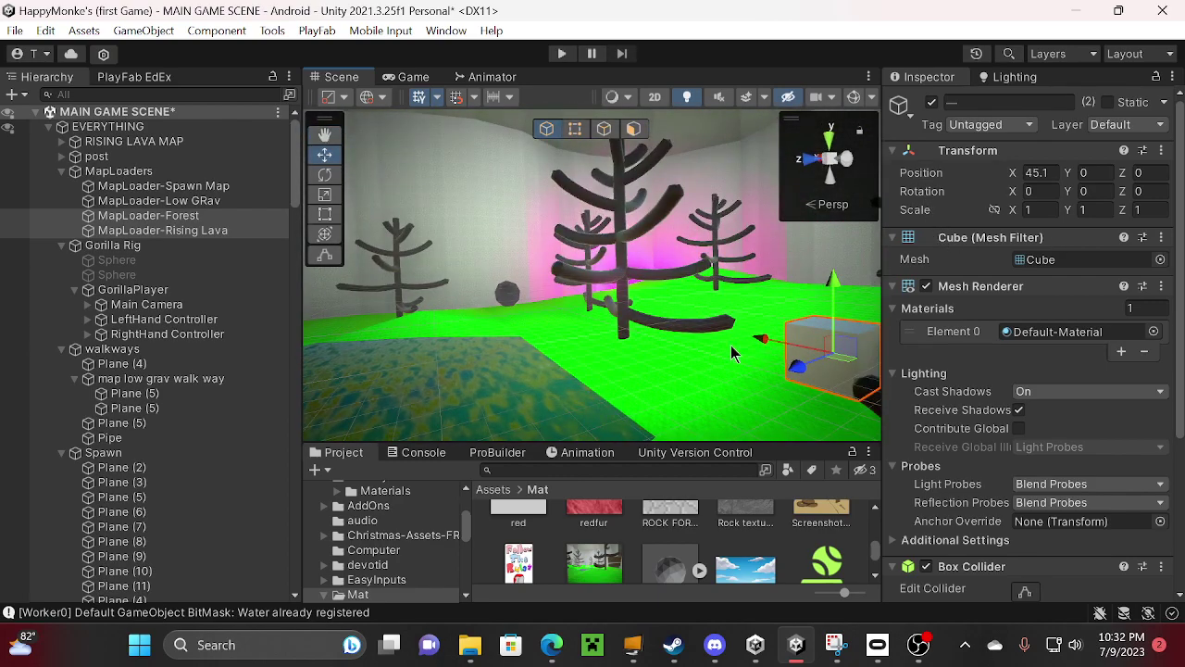
- Move both new loader cubes further along X to about 74.1, beside the dark pipe at the forest wall
left_click_drag(768, 343, 498, 312)
key("w")
right_click_drag(567, 304, 546, 304)
left_click_drag(546, 303, 516, 310, "alt")
key("w")
mouse_move(594, 307)
right_mouse_down()
mouse_move(595, 286)
mouse_move(612, 295)
right_mouse_up()
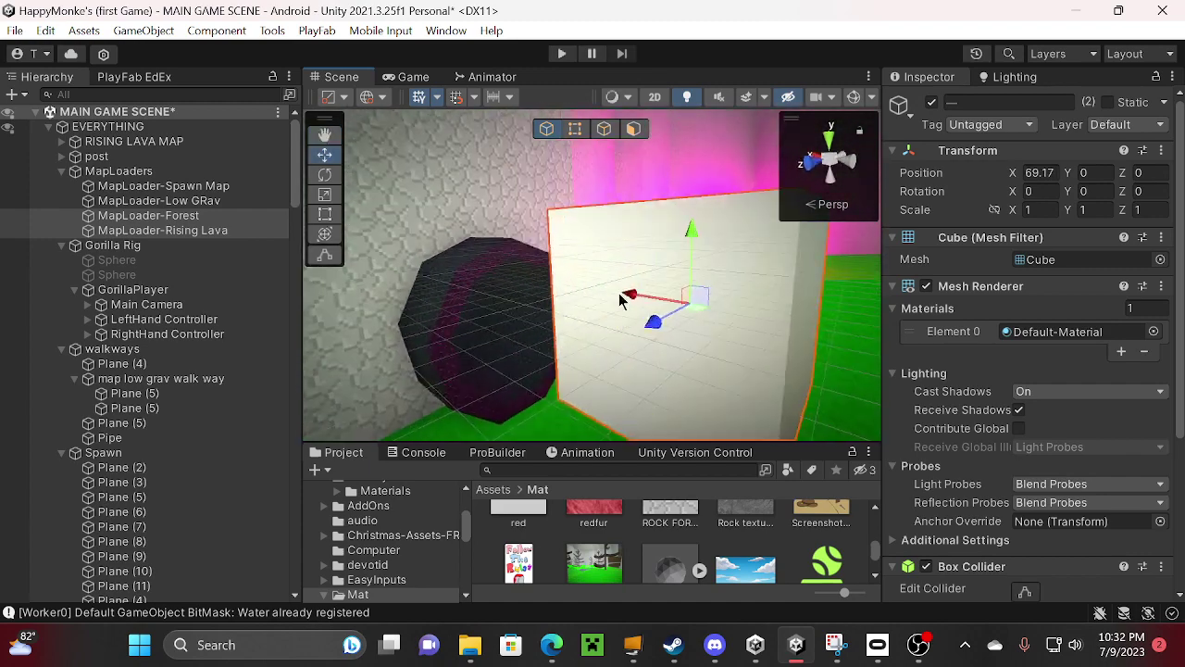
left_click_drag(622, 298, 378, 278)
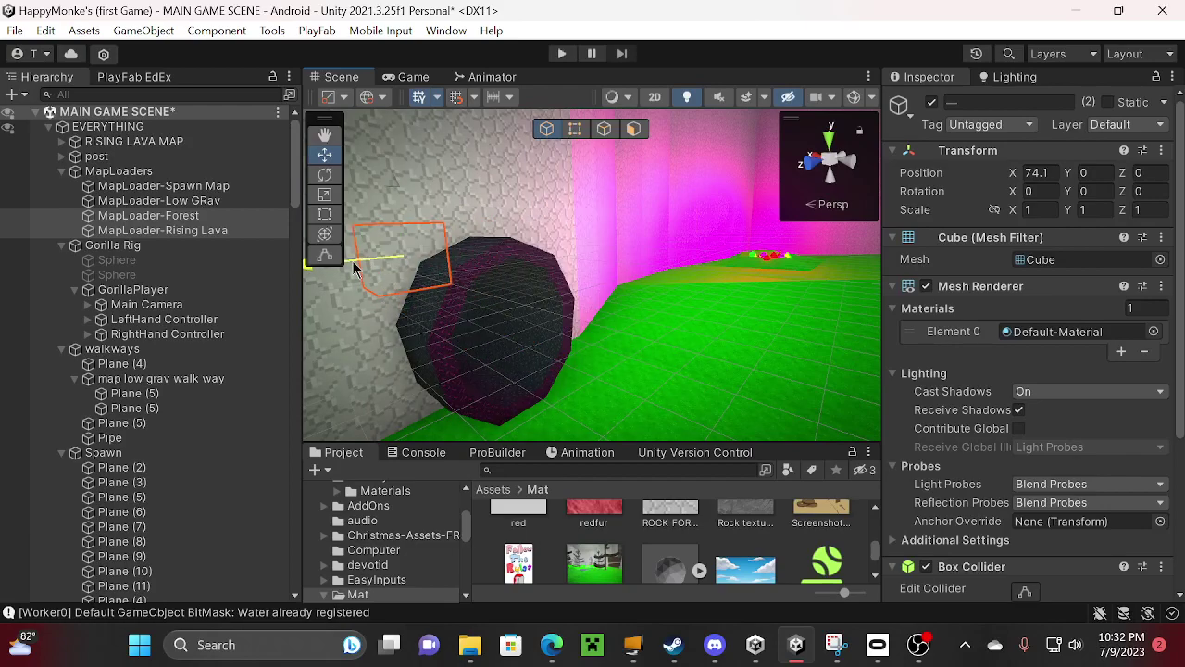
- Lower both loader cubes to about Y -1.62 and shift them to about Z -1.01, in line with the pipe
left_click_drag(455, 178, 462, 250)
key("w")
right_click_drag(461, 258, 21, 34)
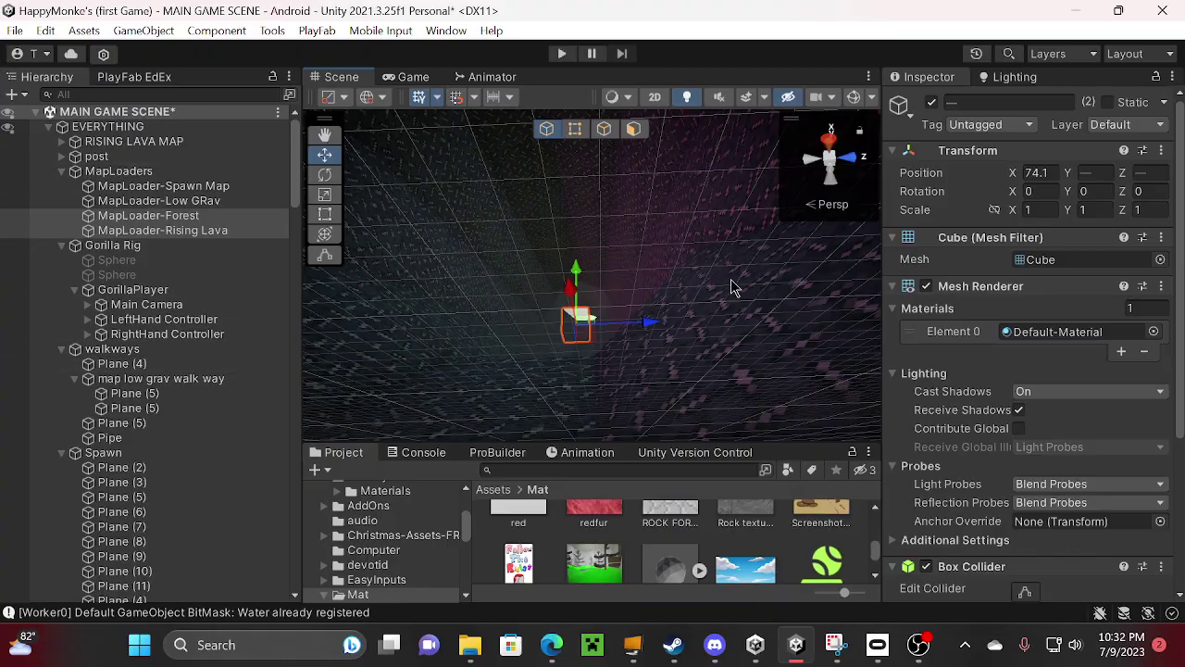
- Move only the MapLoader-Forest cube along X to about 75.25, apart from the MapLoader-Rising Lava cube
right_click_drag(733, 283, 538, 246)
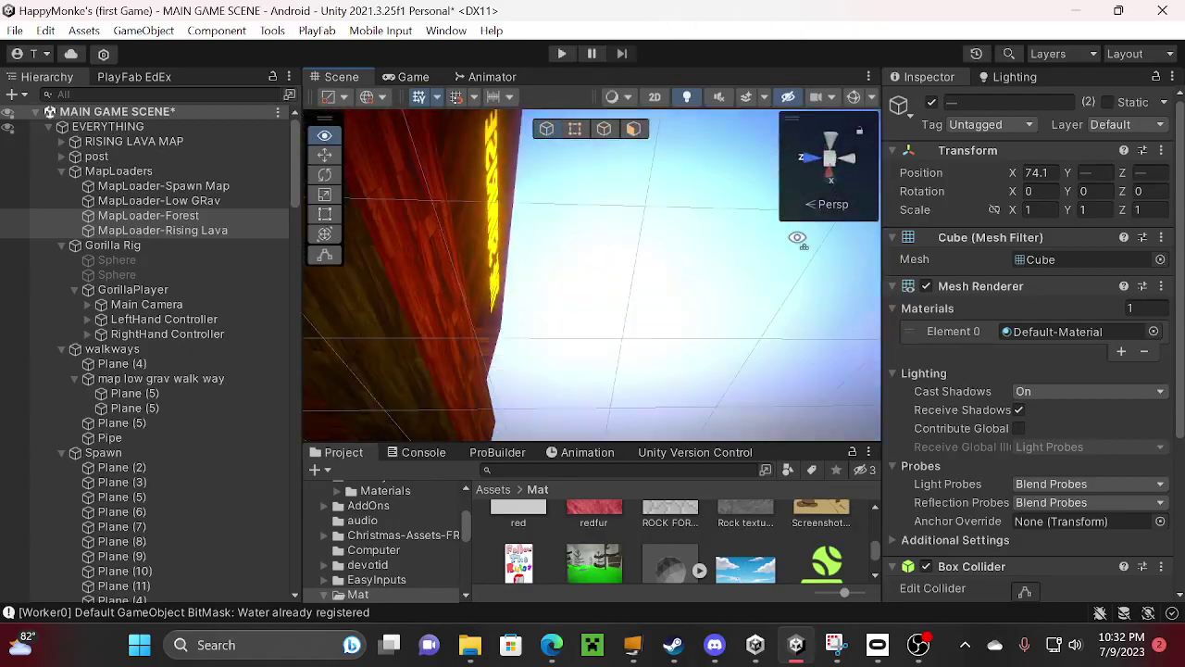
right_click_drag(797, 238, 291, 518)
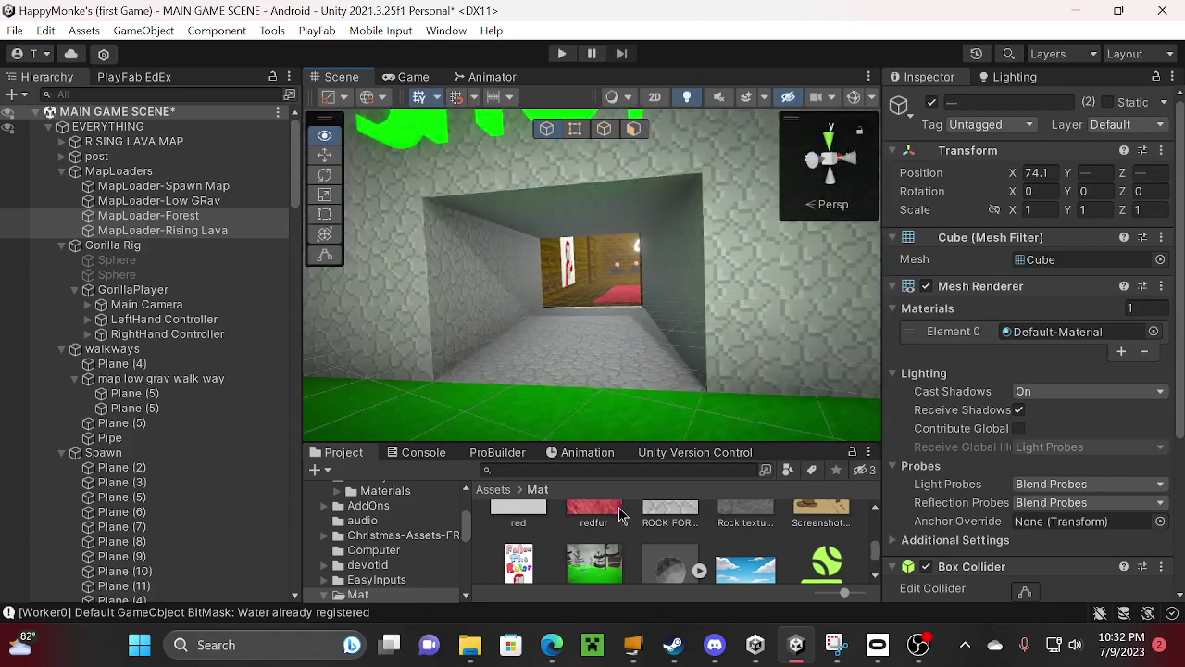
right_click_drag(622, 302, 624, 316)
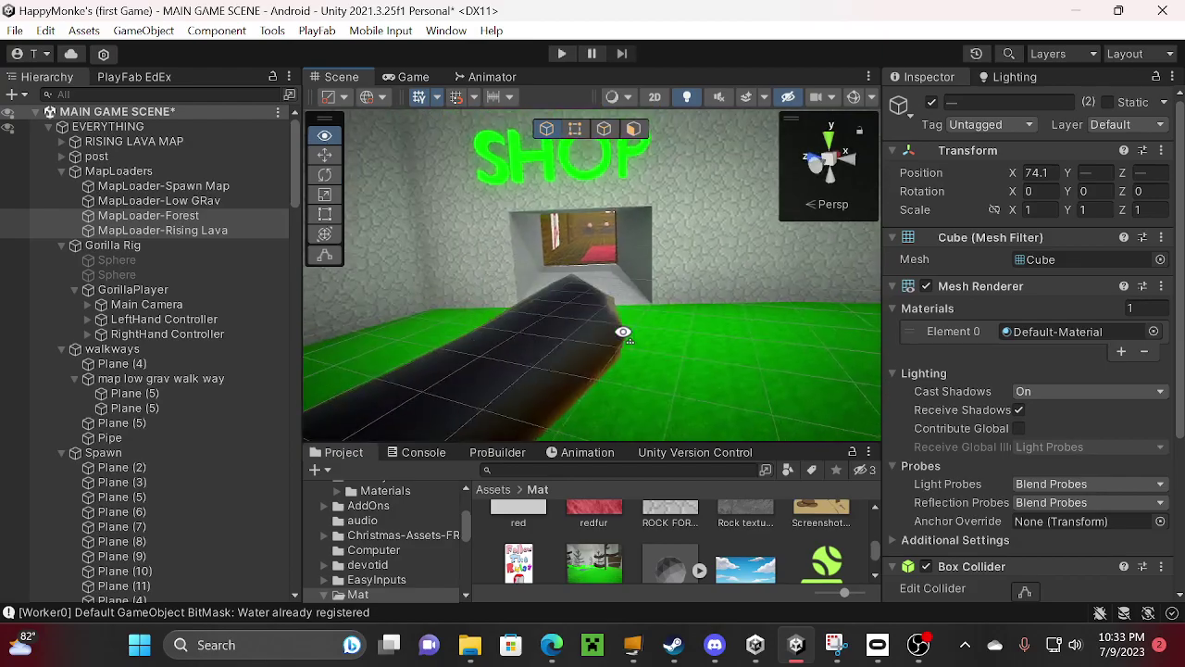
right_click_drag(607, 276, 500, 426)
right_click_drag(468, 534, 567, 291)
left_click(256, 218)
left_click_drag(555, 290, 424, 283)
right_click_drag(424, 282, 312, 212)
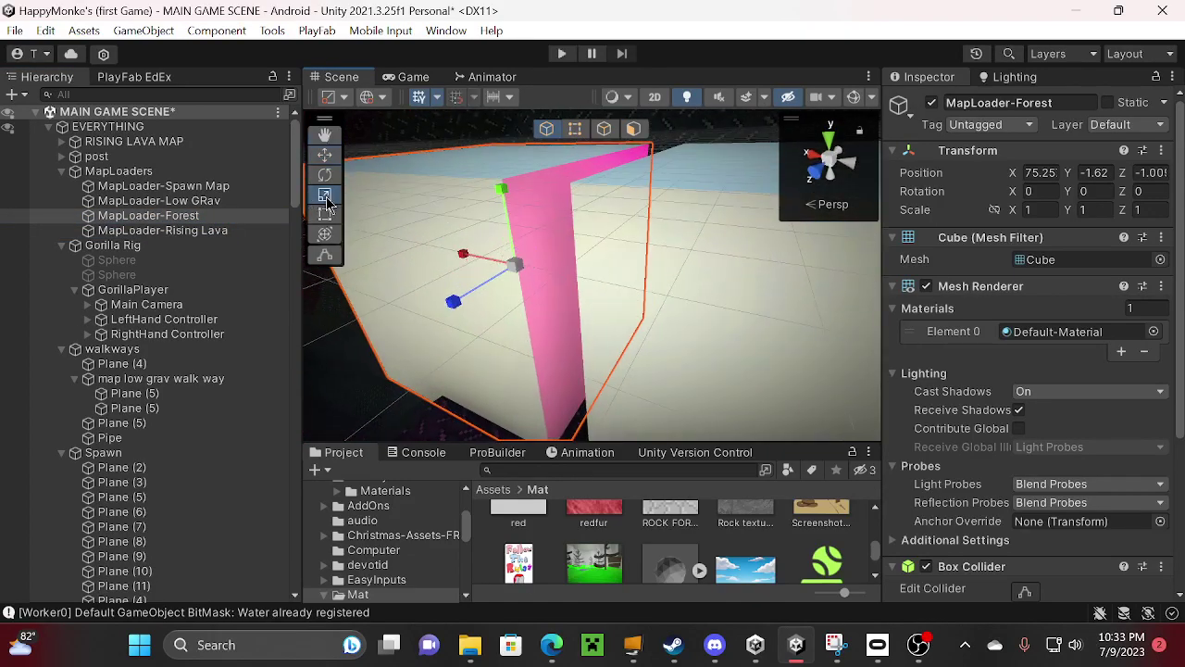
- Scale MapLoader-Forest into a thin panel across the pipe, about -0.13 in X and 2.19 in Y, and adjust its remaining size
right_click_drag(433, 236, 539, 260)
left_click_drag(477, 267, 558, 277)
right_click_drag(558, 277, 520, 267)
left_click_drag(561, 259, 598, 258)
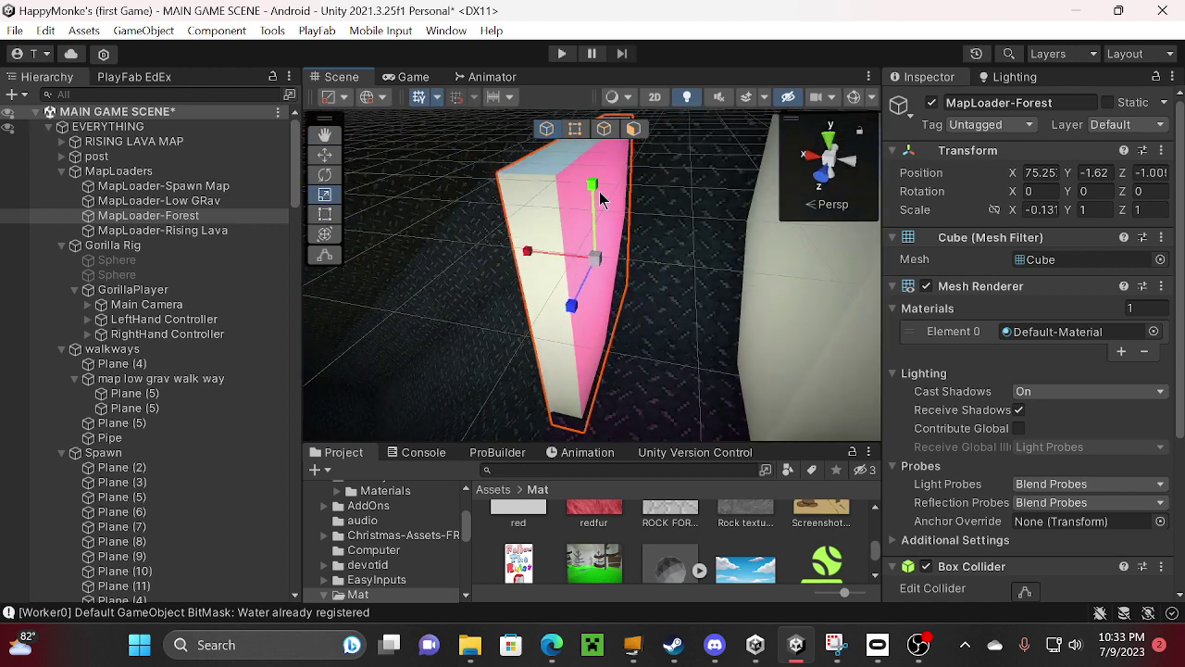
left_click_drag(600, 199, 587, 159)
right_click_drag(587, 158, 535, 27)
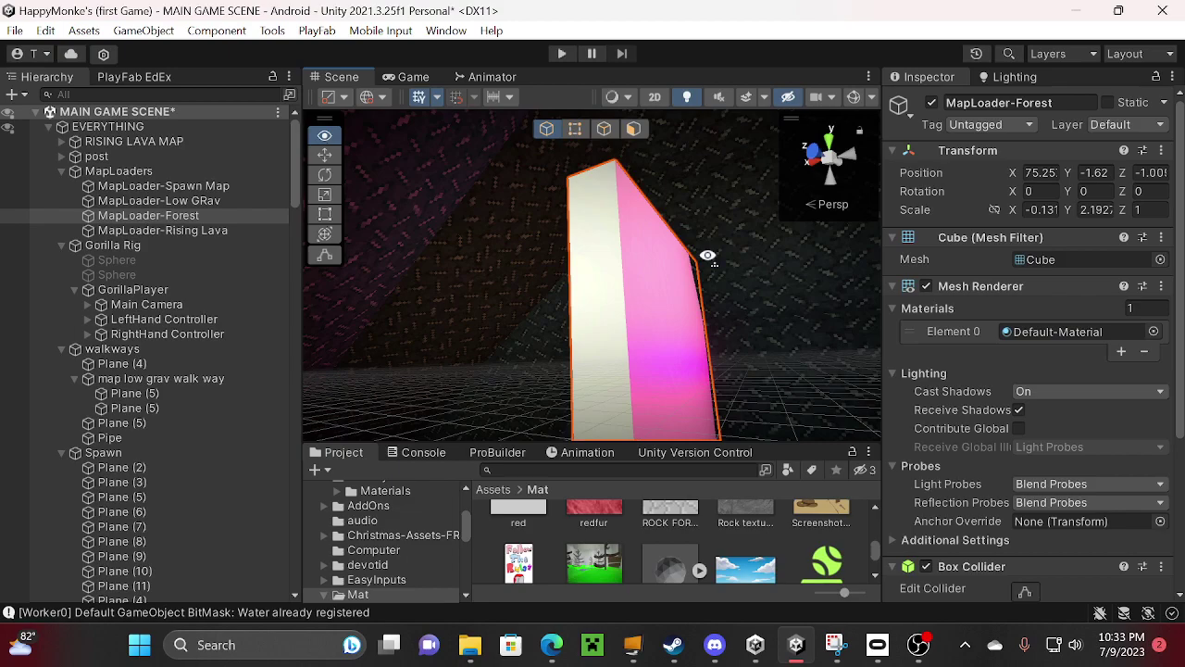
right_click_drag(707, 255, 602, 375)
left_click_drag(585, 352, 375, 416)
right_click_drag(543, 358, 598, 317)
- Scale MapLoader-Rising Lava into a thin tall panel of about 0.124 in X, 6.243 in Y and 3.763 in Z
left_click(597, 316)
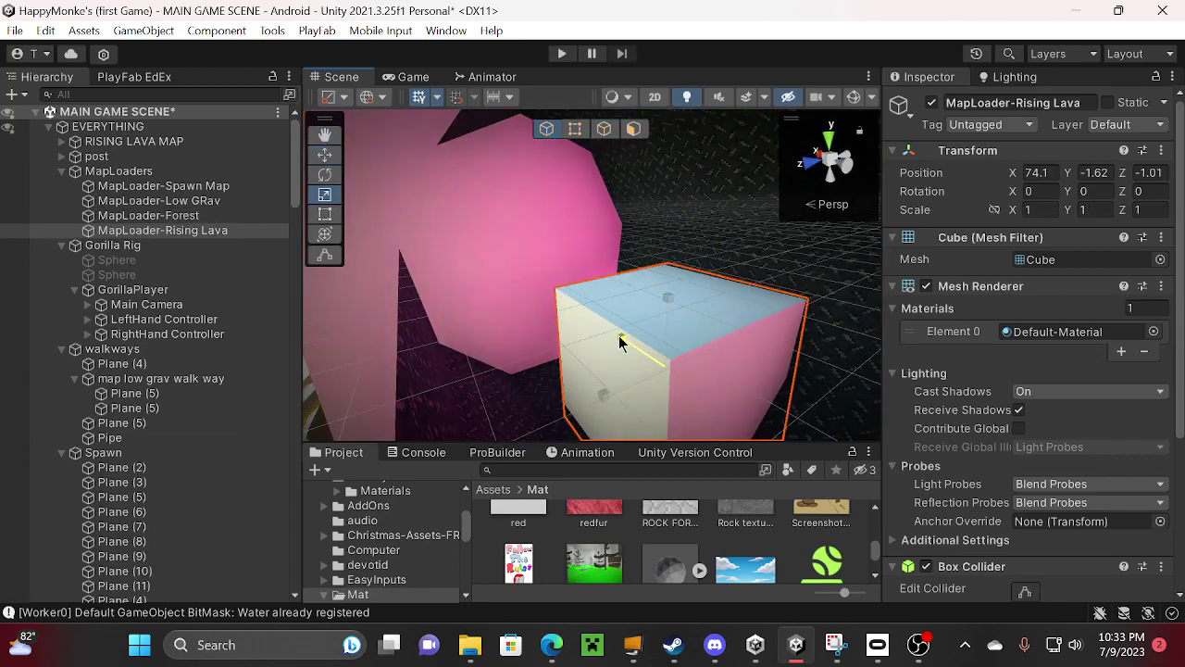
left_click_drag(621, 338, 676, 118)
right_click_drag(674, 121, 598, 251)
left_click_drag(630, 225, 630, 179)
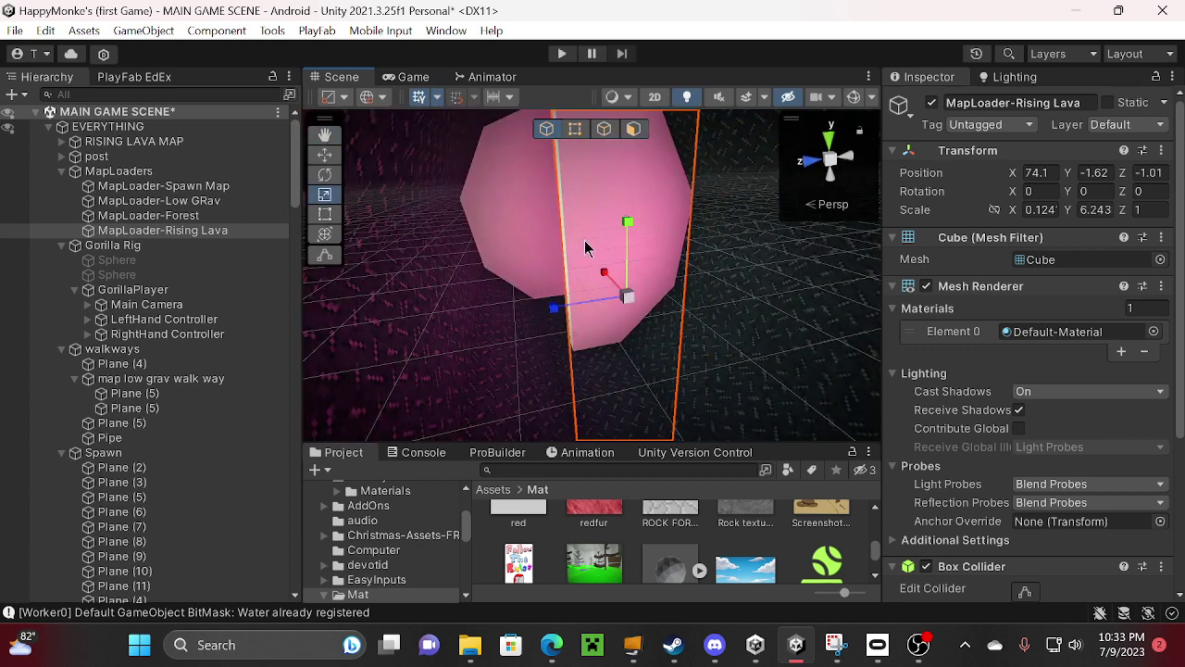
left_click(536, 308)
key("ctrl+z")
left_click_drag(554, 308, 396, 317)
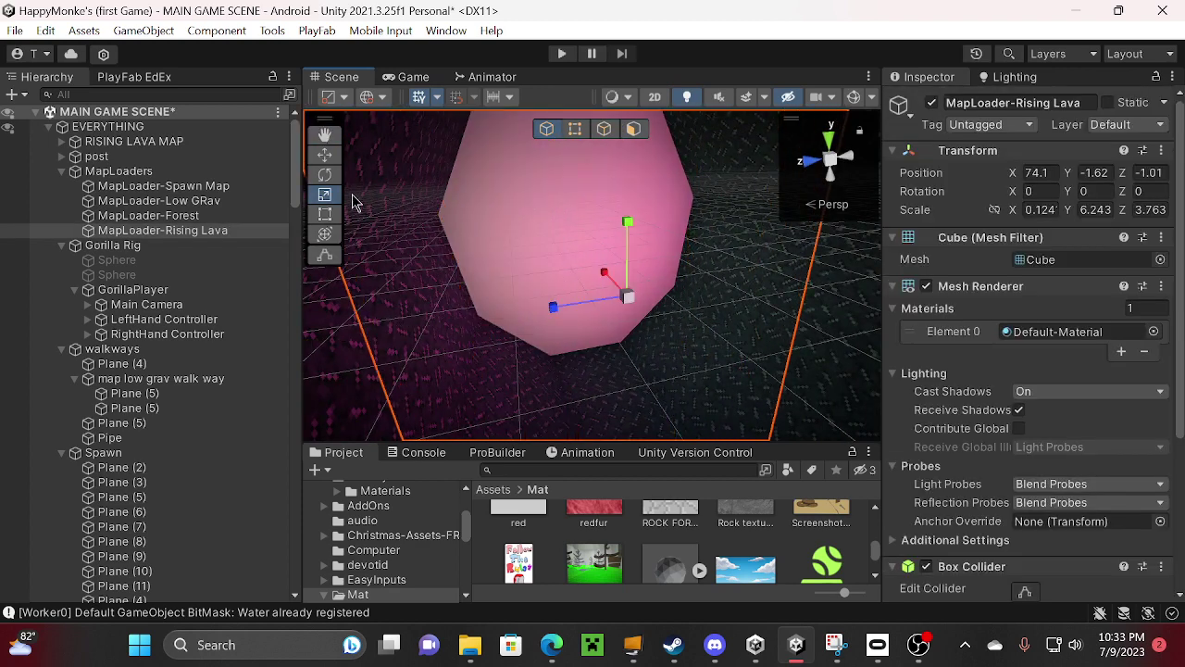
- Move the MapLoader-Rising Lava panel along X to about 77.26 and fine-tune the panel placement in the pipe
left_click_drag(606, 273, 556, 209)
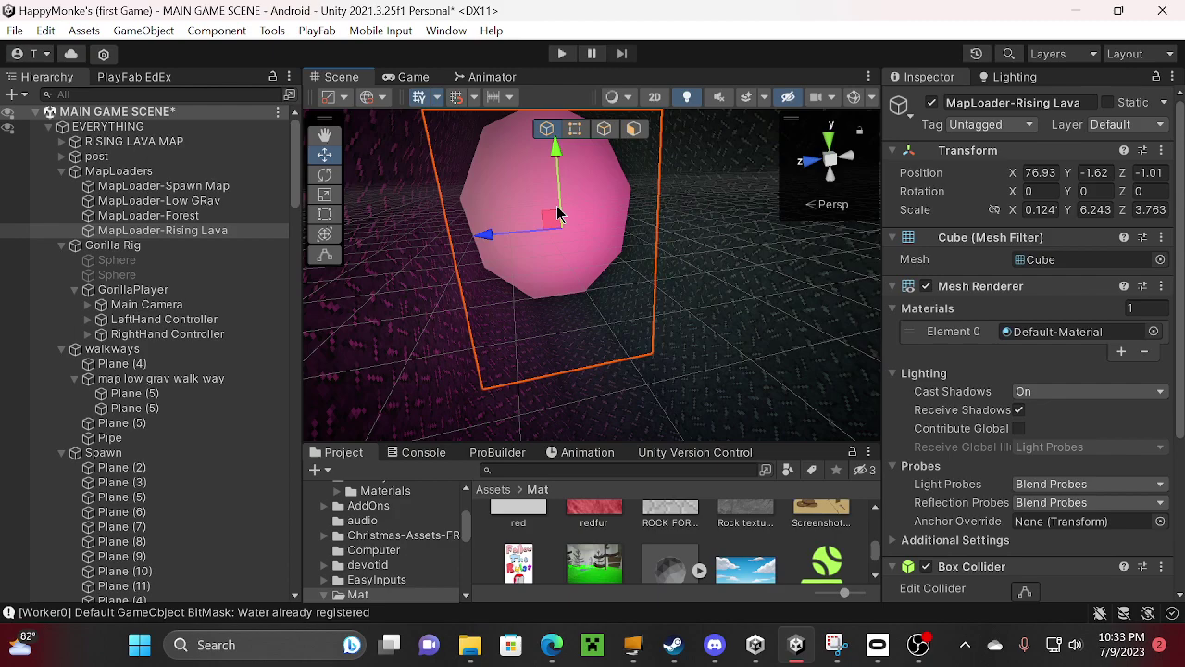
right_click_drag(588, 260, 963, 310)
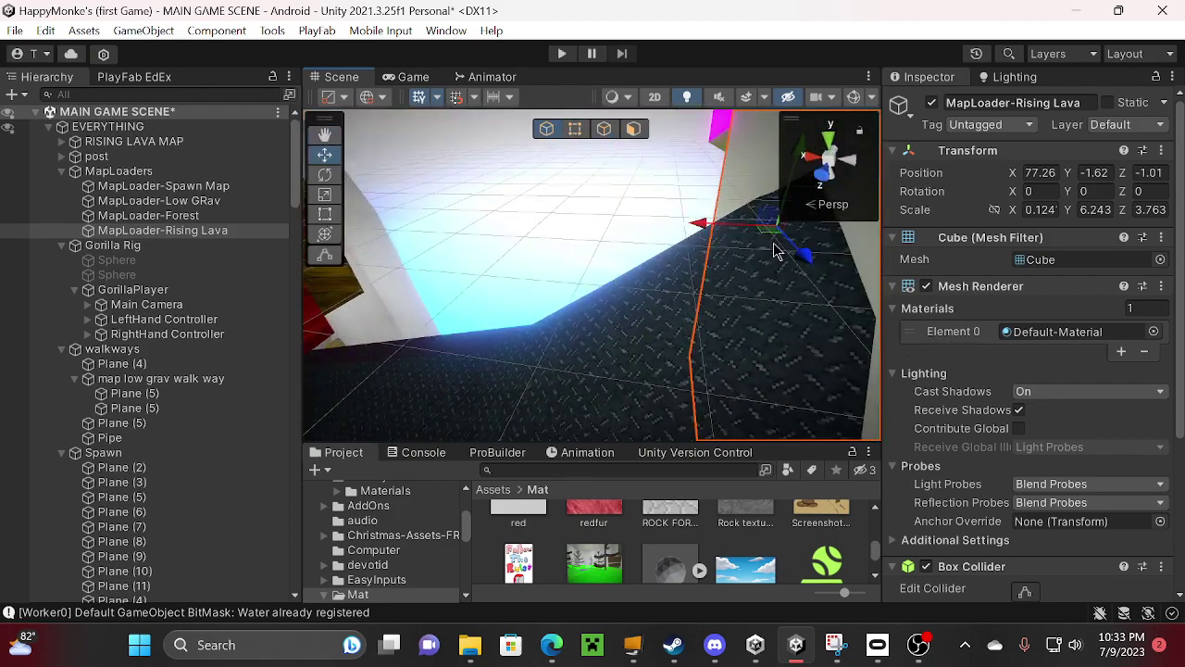
left_click(699, 234)
left_click(701, 234)
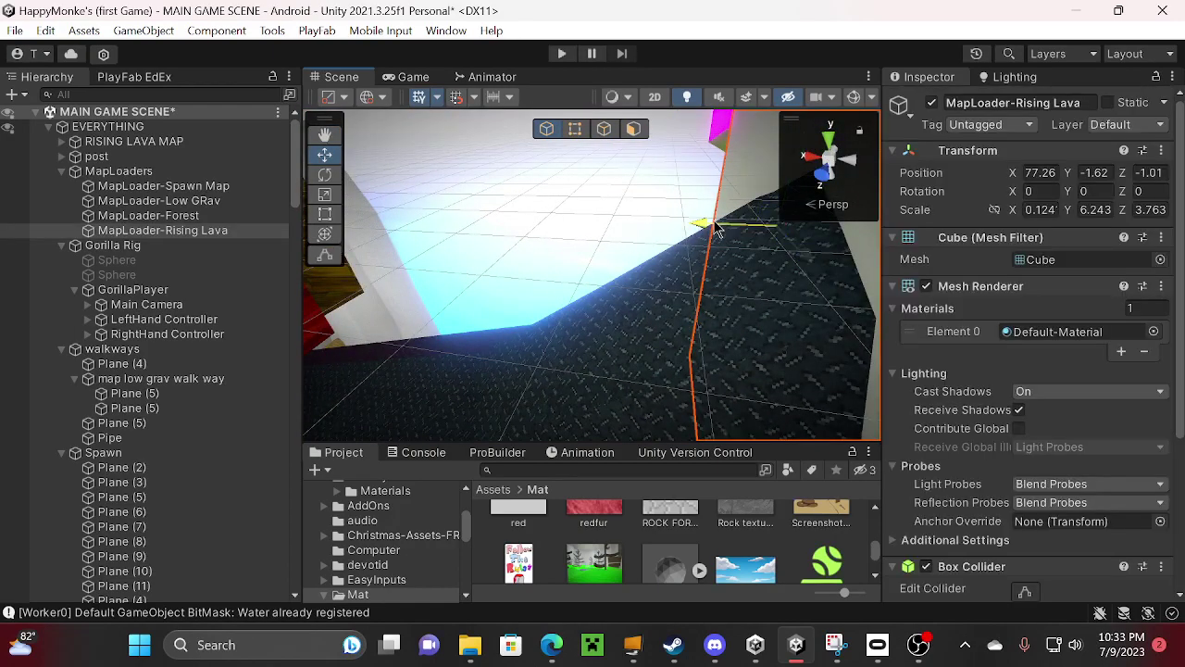
left_click_drag(716, 229, 568, 339)
right_click_drag(593, 347, 615, 308)
left_click_drag(608, 289, 516, 280)
left_click_drag(563, 219, 406, 340)
left_click(540, 383)
left_click(504, 360)
- Select both MapLoader-Forest and MapLoader-Rising Lava and enable Is Trigger on their box colliders
right_click_drag(624, 356, 547, 214)
left_click(547, 207, "shift")
scroll(1116, 360, "down", 4)
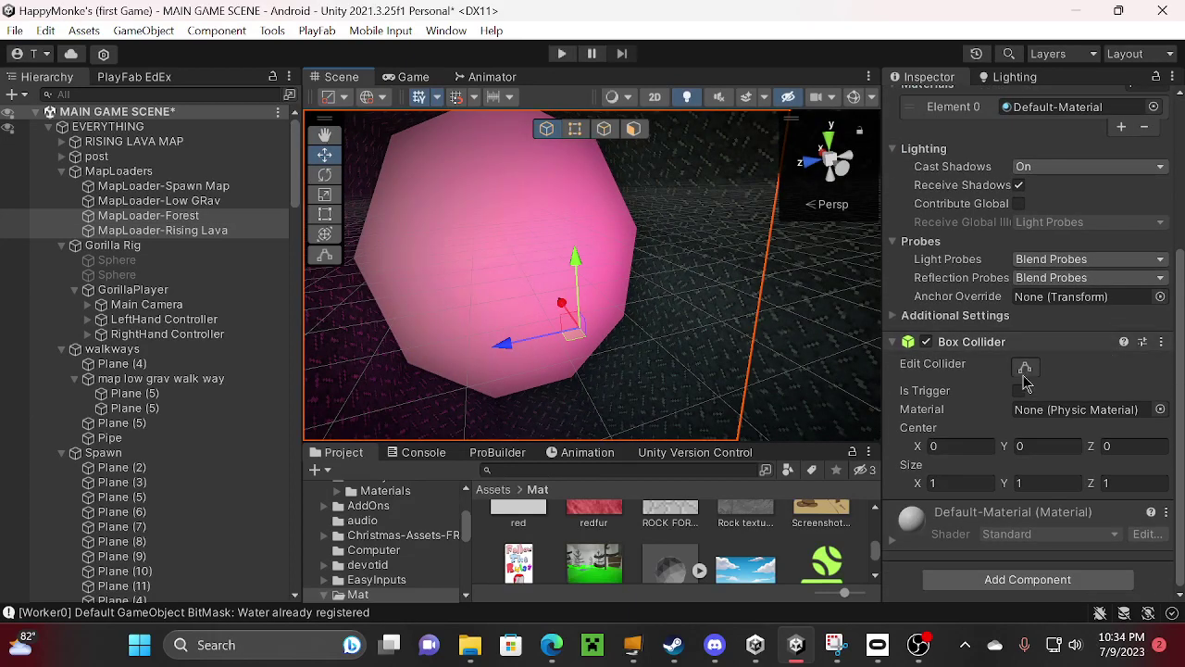
scroll(1037, 352, "up", 4)
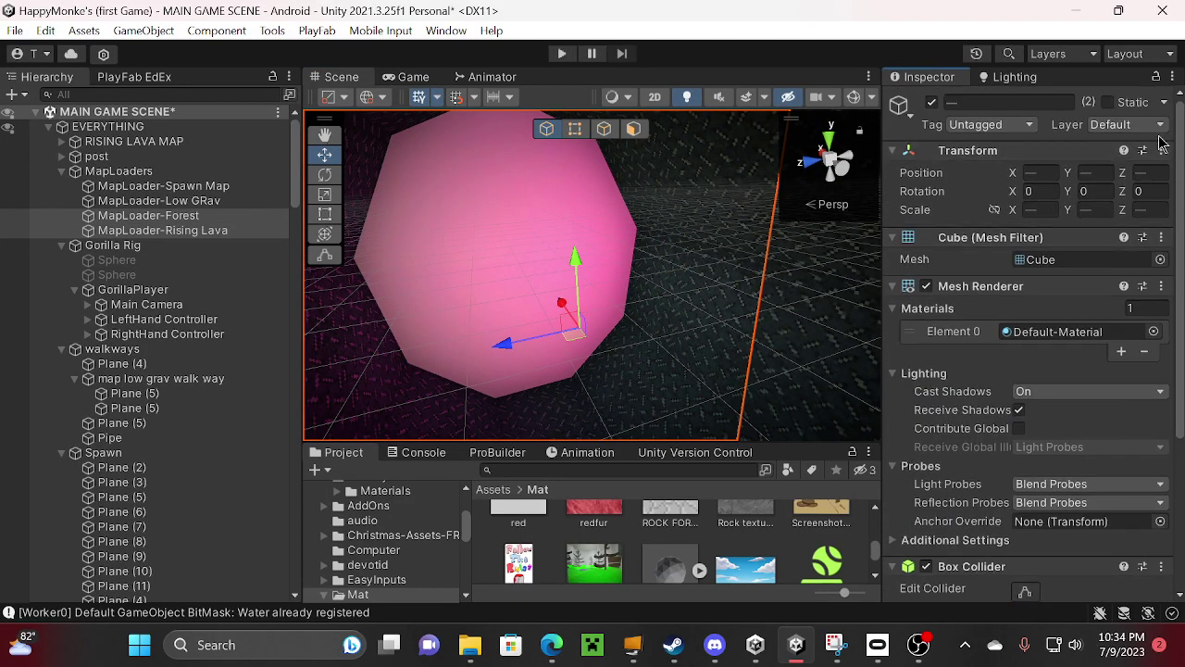
- Examine the project's user layer list, including NonCollidable, and reselect MapLoader-Forest
left_click(1151, 124)
left_click(1090, 432)
scroll(1079, 447, "down", 3)
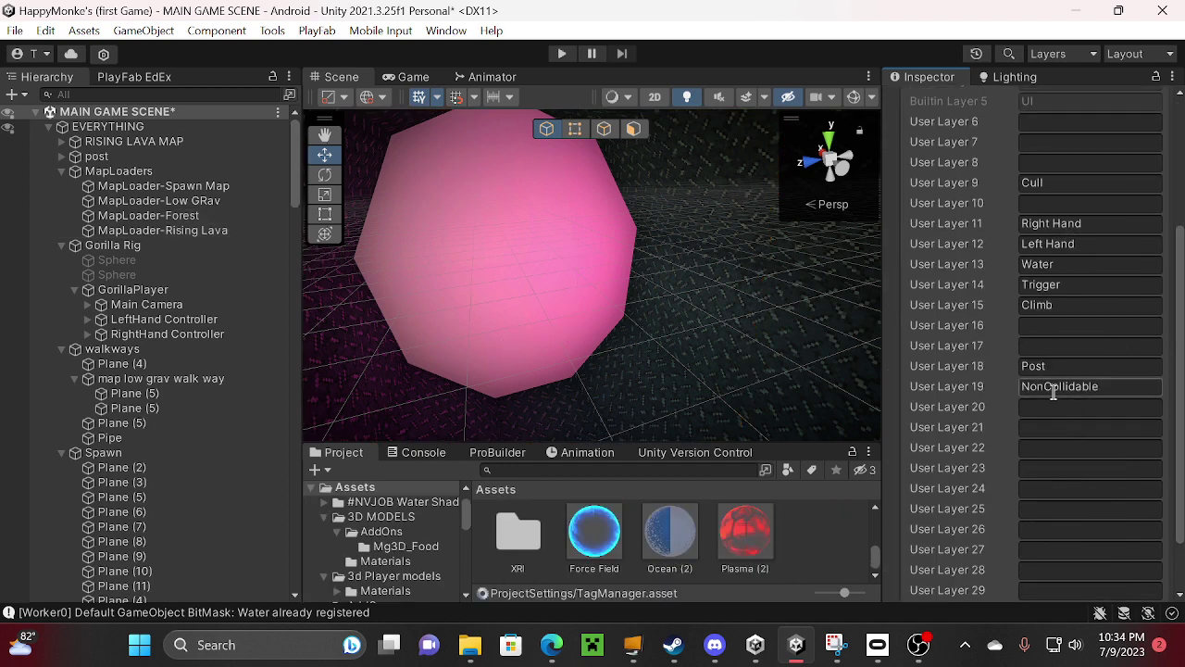
scroll(1127, 401, "down", 2)
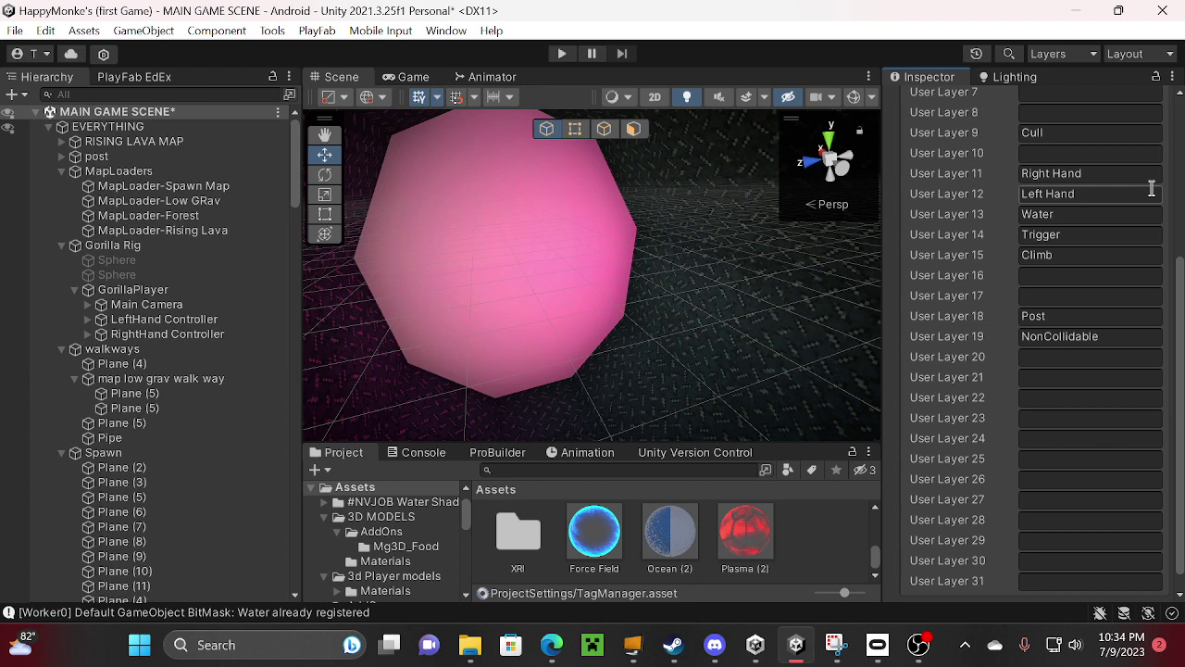
left_click(361, 262)
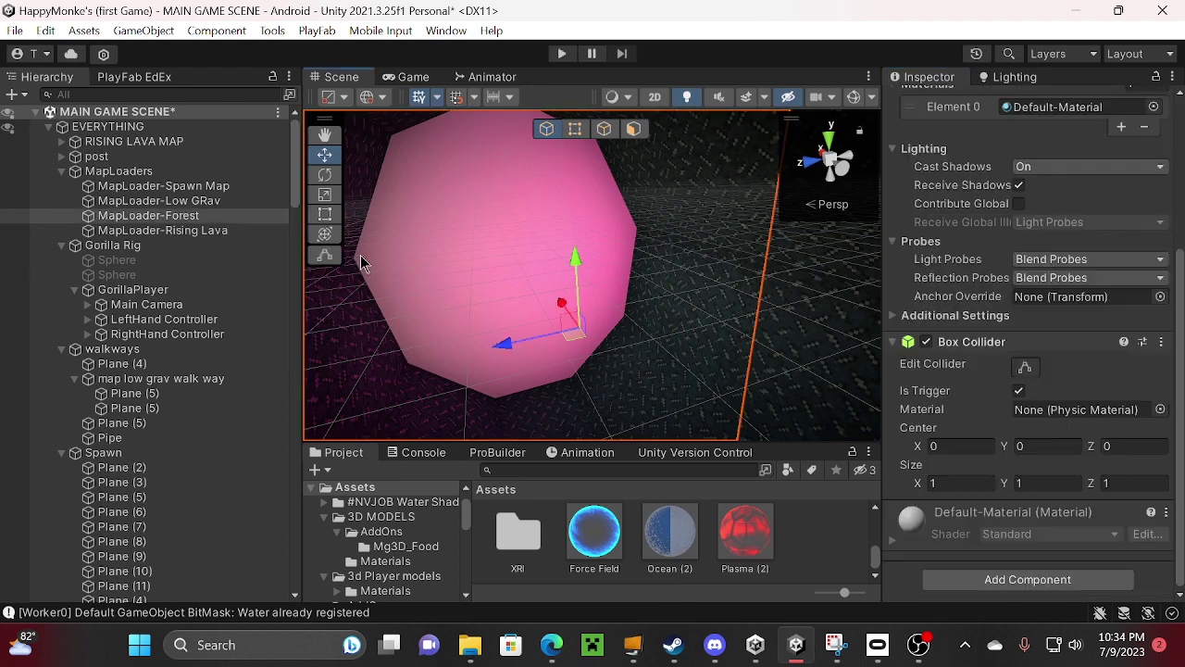
- Add the Disable and Enable scripts to both MapLoader-Forest and MapLoader-Rising Lava
left_click(167, 230, "ctrl")
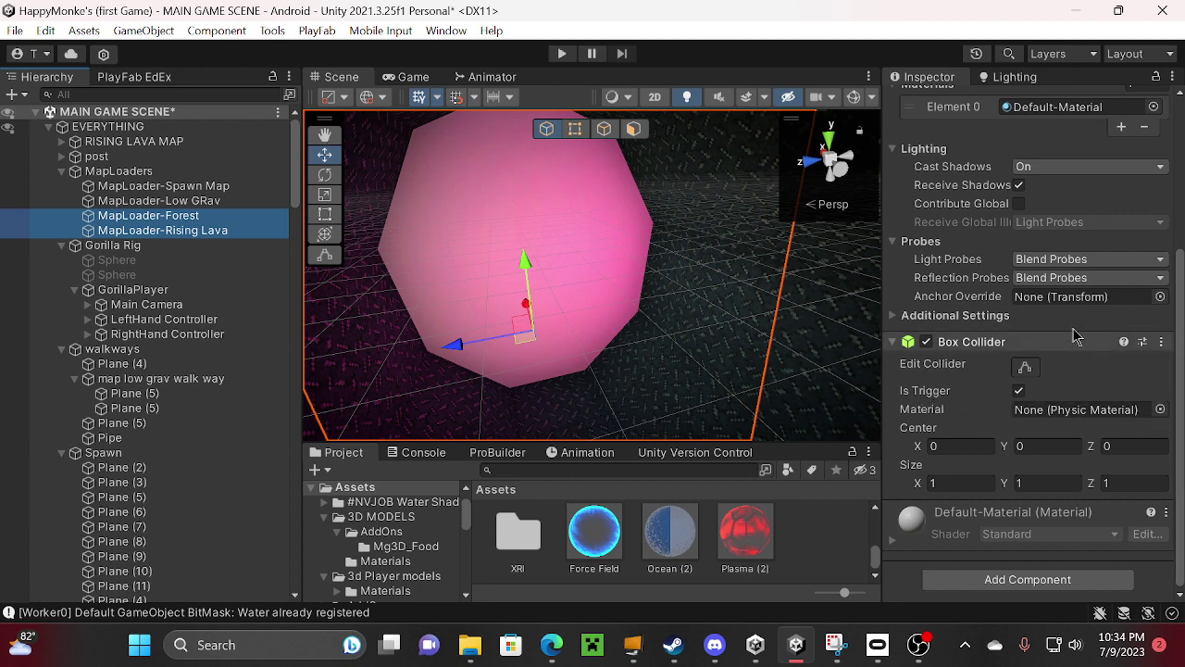
scroll(1075, 335, "up", 5)
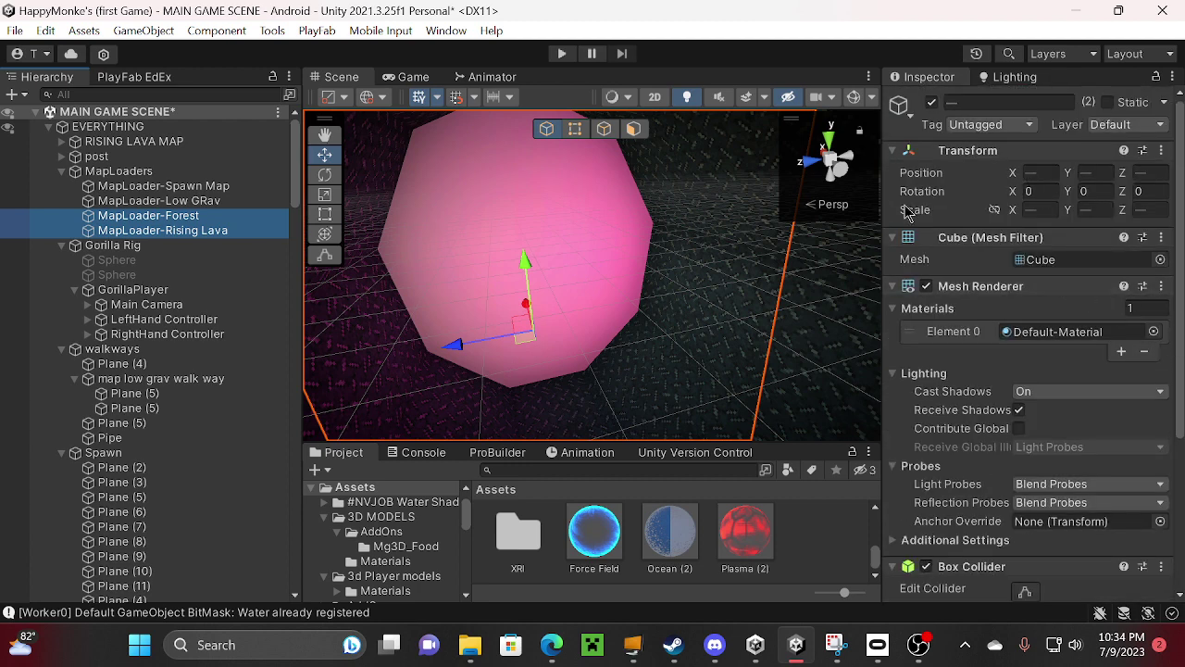
scroll(1008, 169, "down", 5)
left_click(1024, 577)
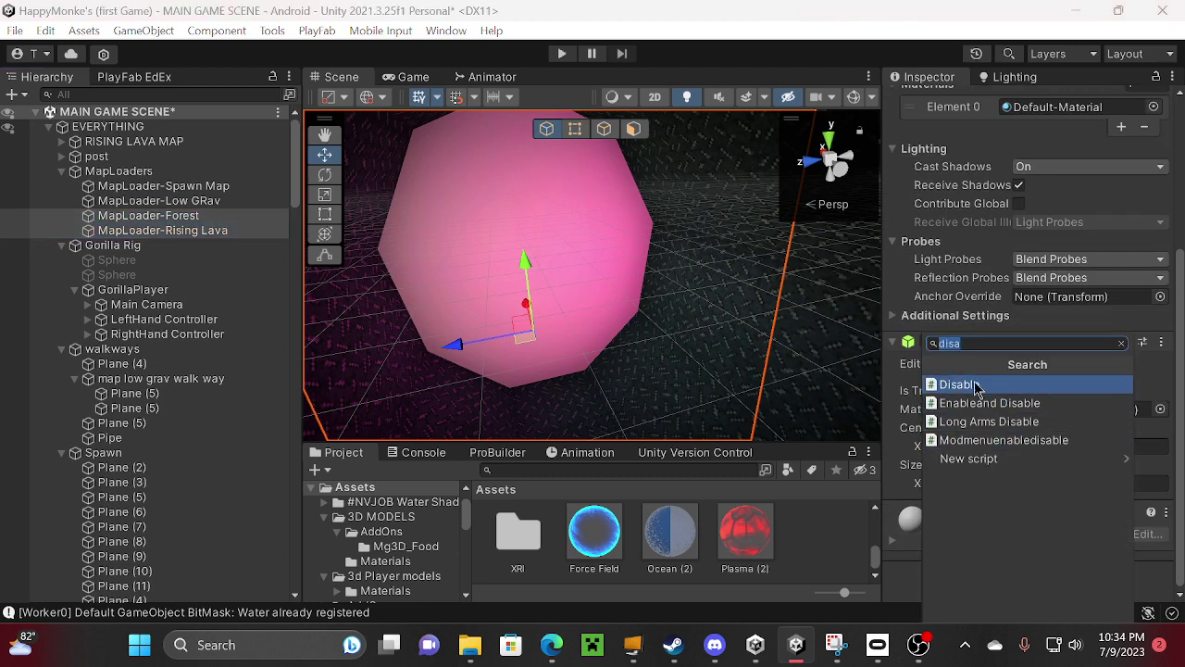
left_click(963, 386)
scroll(1025, 536, "down", 2)
left_click(1025, 577)
key("BackSpace")
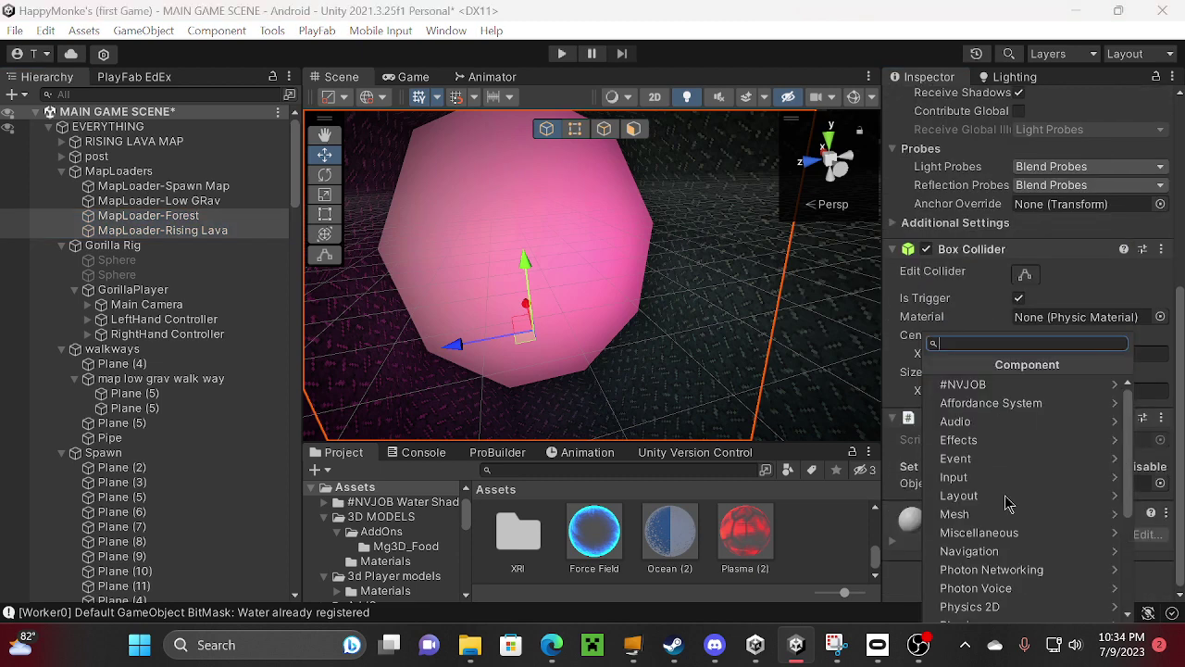
type("ENA")
left_click(982, 385)
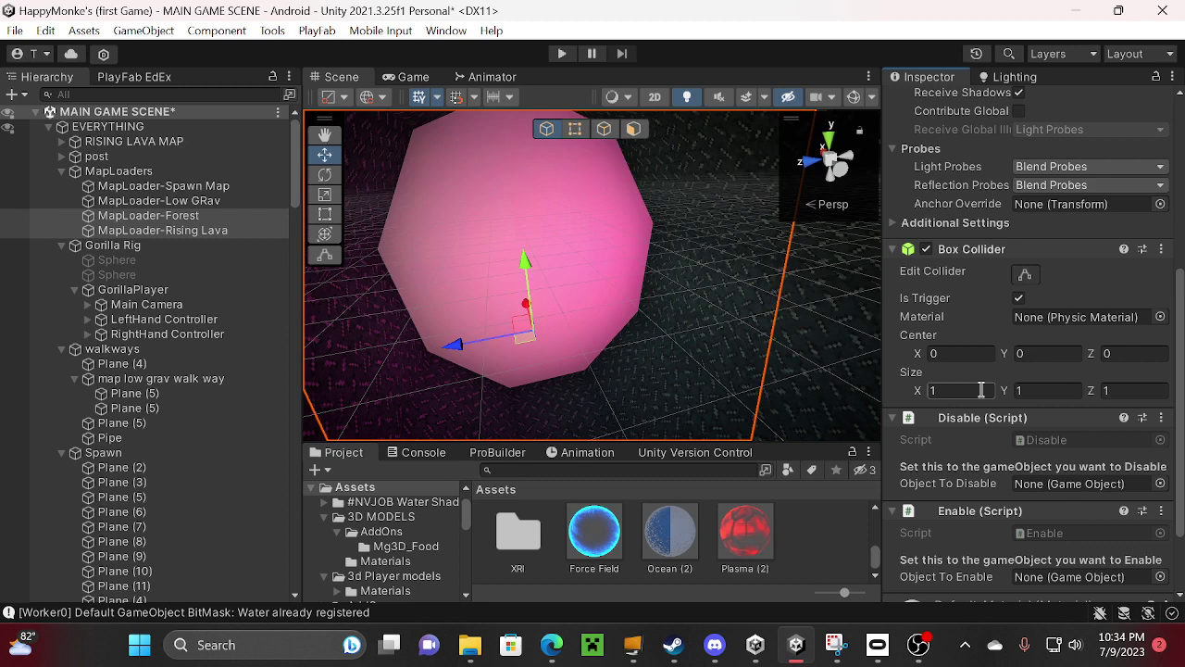
scroll(1027, 416, "down", 2)
- On MapLoader-Forest, assign Forest as the Object To Enable and RISING LAVA MAP as the Object To Disable
left_click(174, 216)
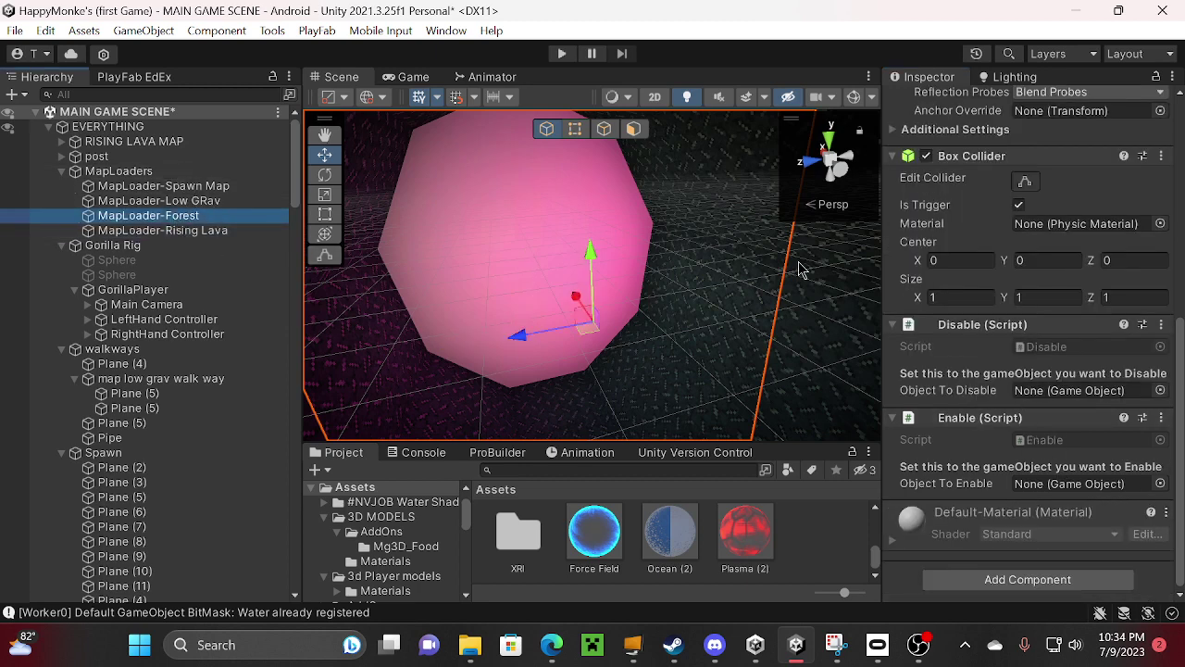
right_click_drag(561, 293, 696, 280)
scroll(139, 269, "down", 3)
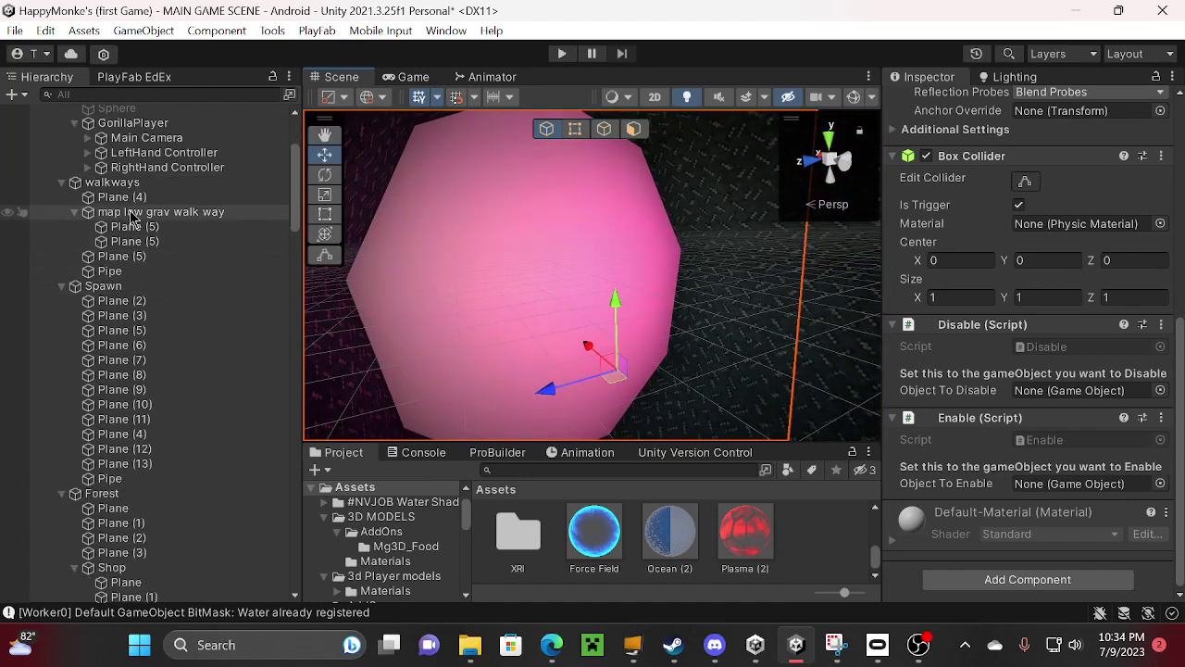
left_click_drag(93, 499, 1092, 470)
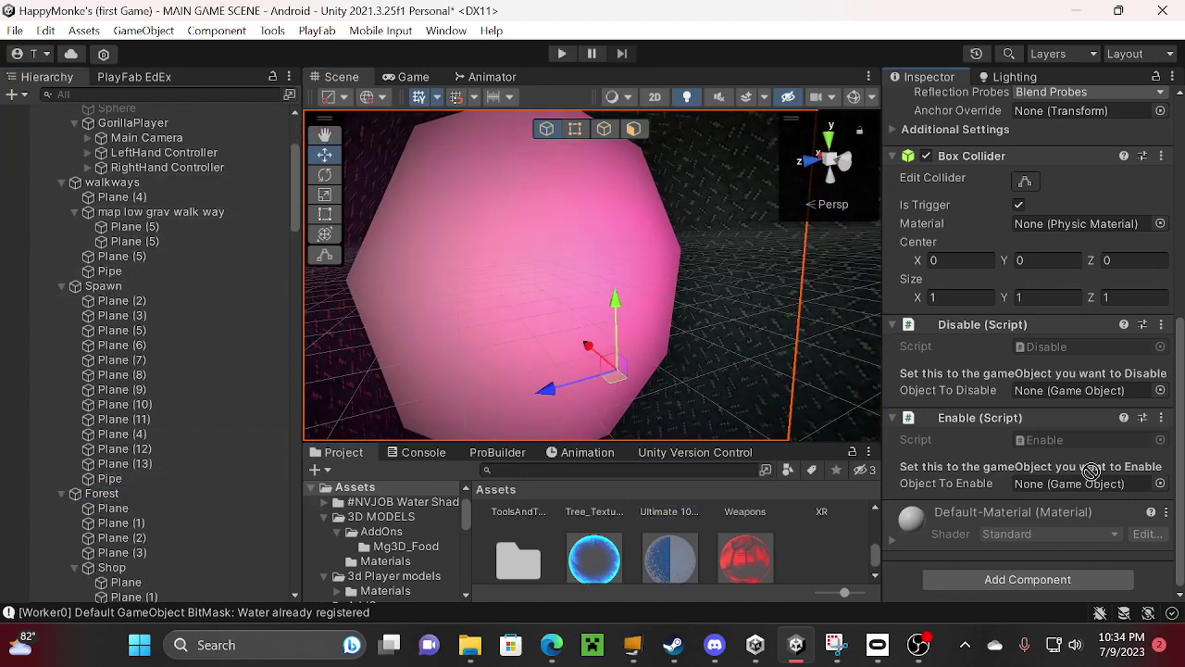
left_click_drag(1071, 410, 1050, 488)
right_click_drag(669, 352, 588, 339)
key("w")
scroll(232, 262, "up", 5)
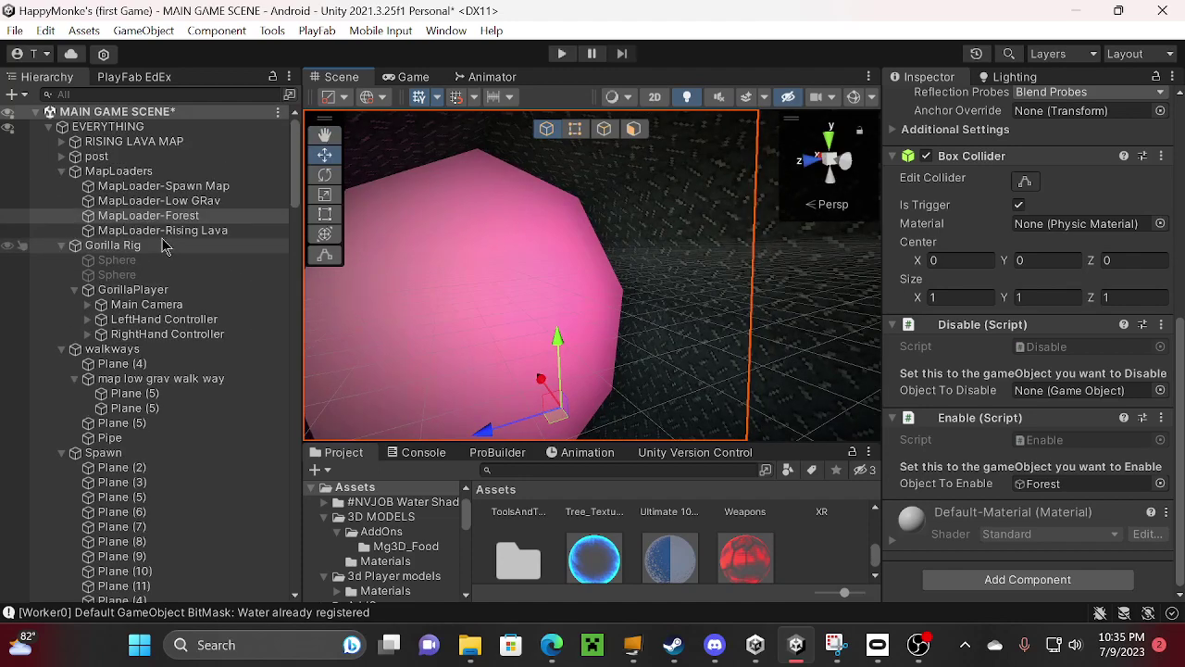
left_click_drag(138, 136, 954, 345)
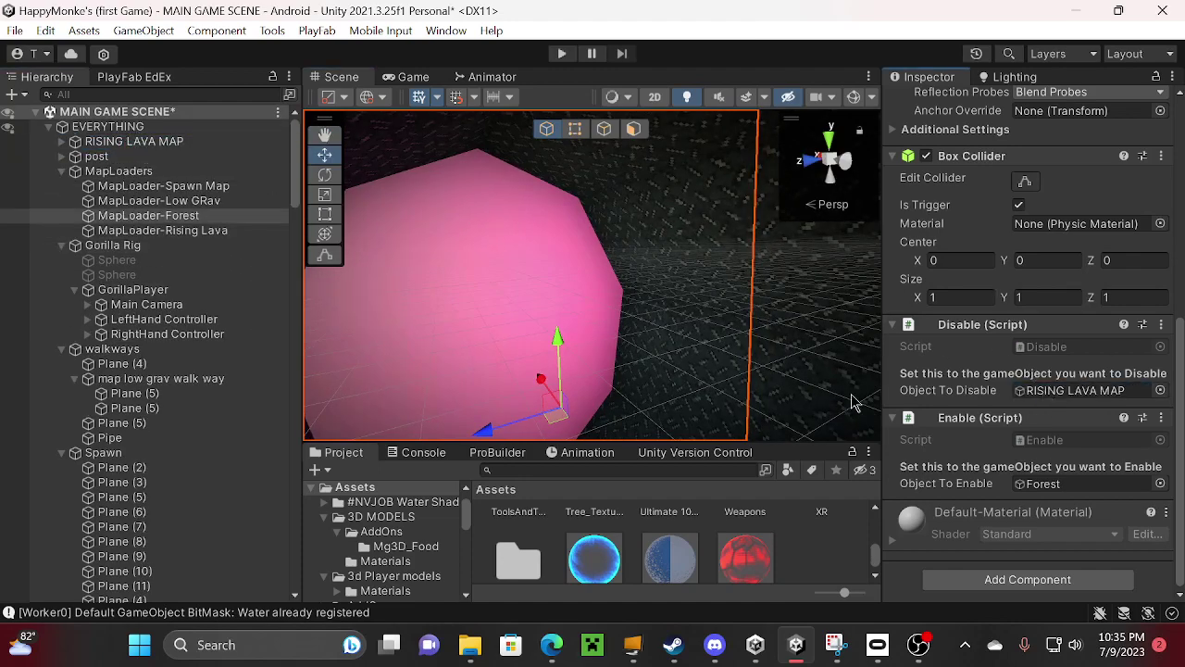
- On MapLoader-Rising Lava, assign Forest as the Object To Disable and RISING LAVA MAP as the Object To Enable
right_click_drag(853, 401, 606, 293)
left_click(597, 276)
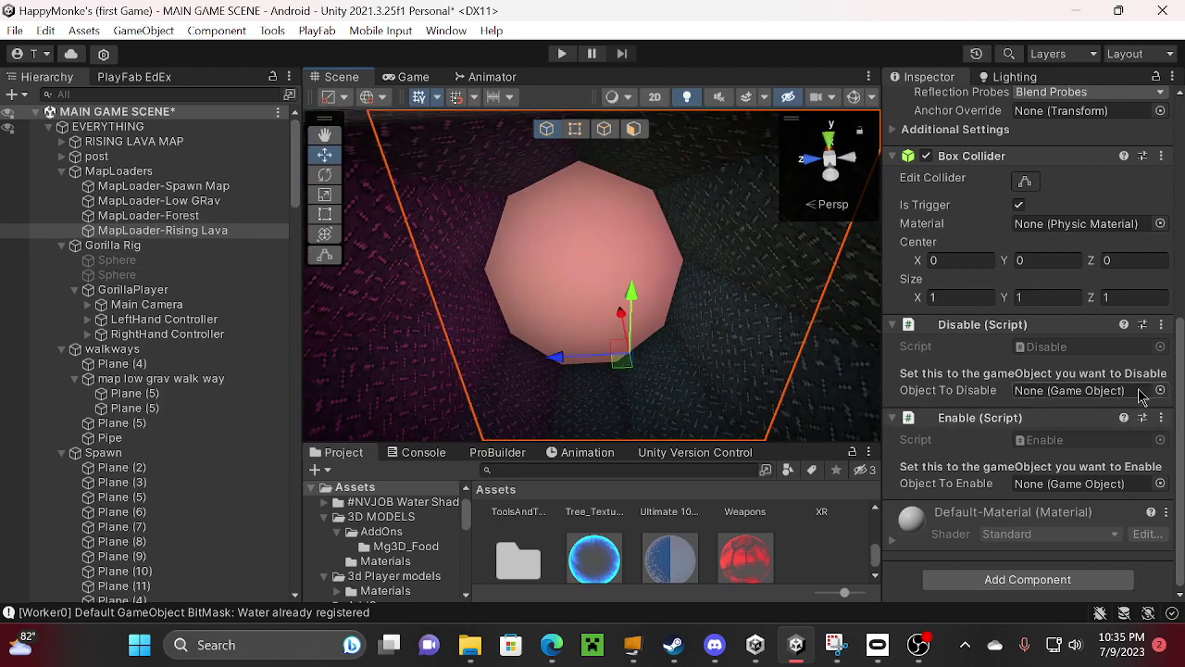
scroll(125, 385, "down", 10)
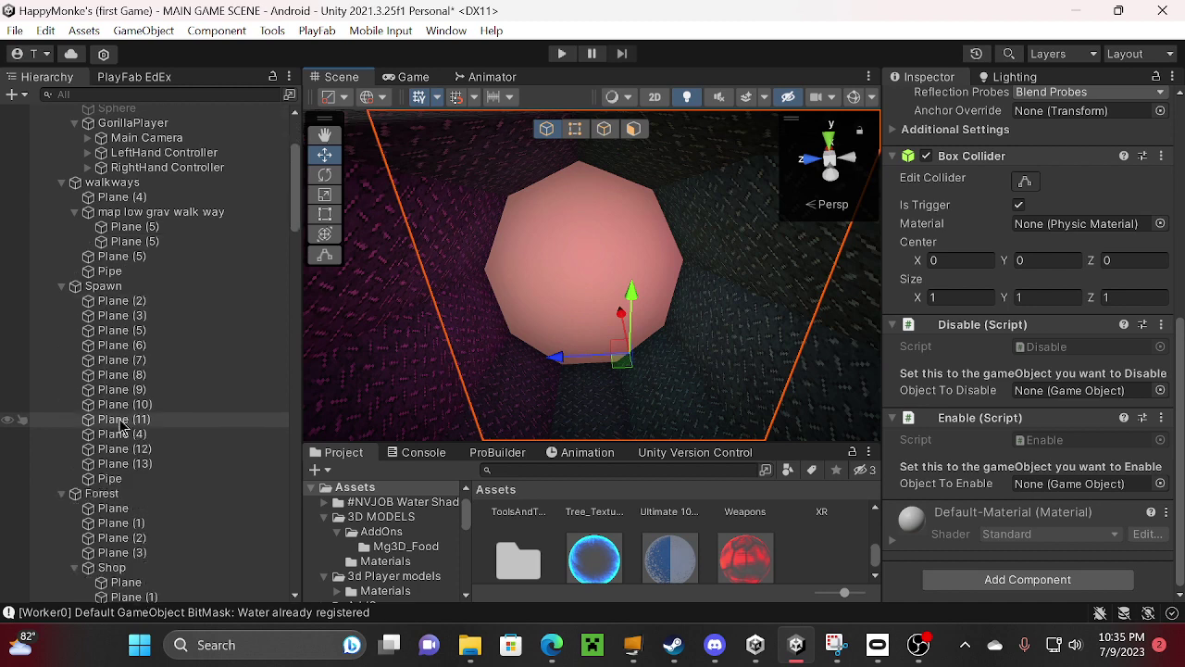
left_click_drag(102, 271, 1025, 392)
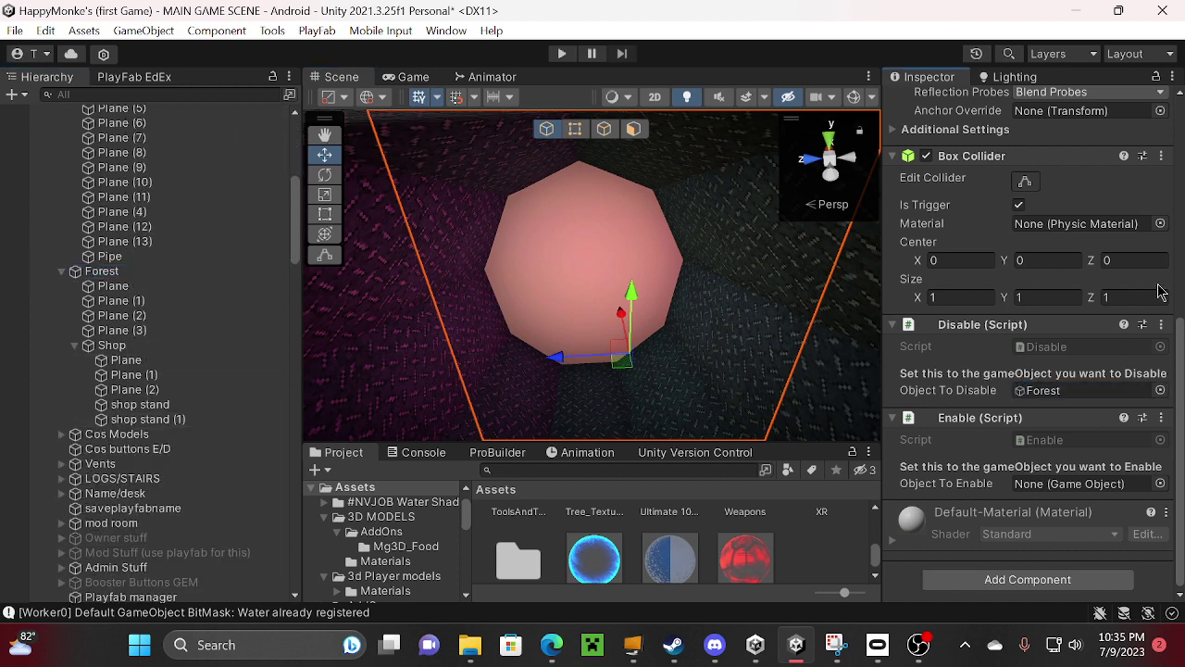
scroll(148, 278, "up", 10)
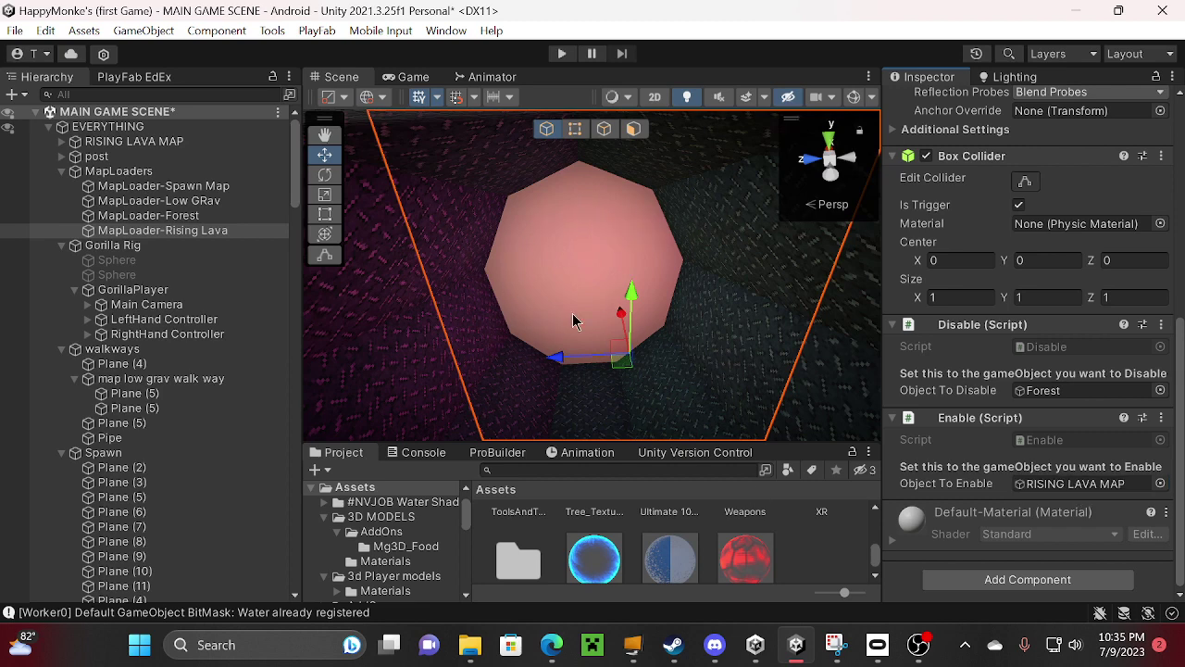
- Remove the default material from MapLoader-Forest and MapLoader-Rising Lava together and turn off their Mesh Renderers
left_click(213, 216, "ctrl")
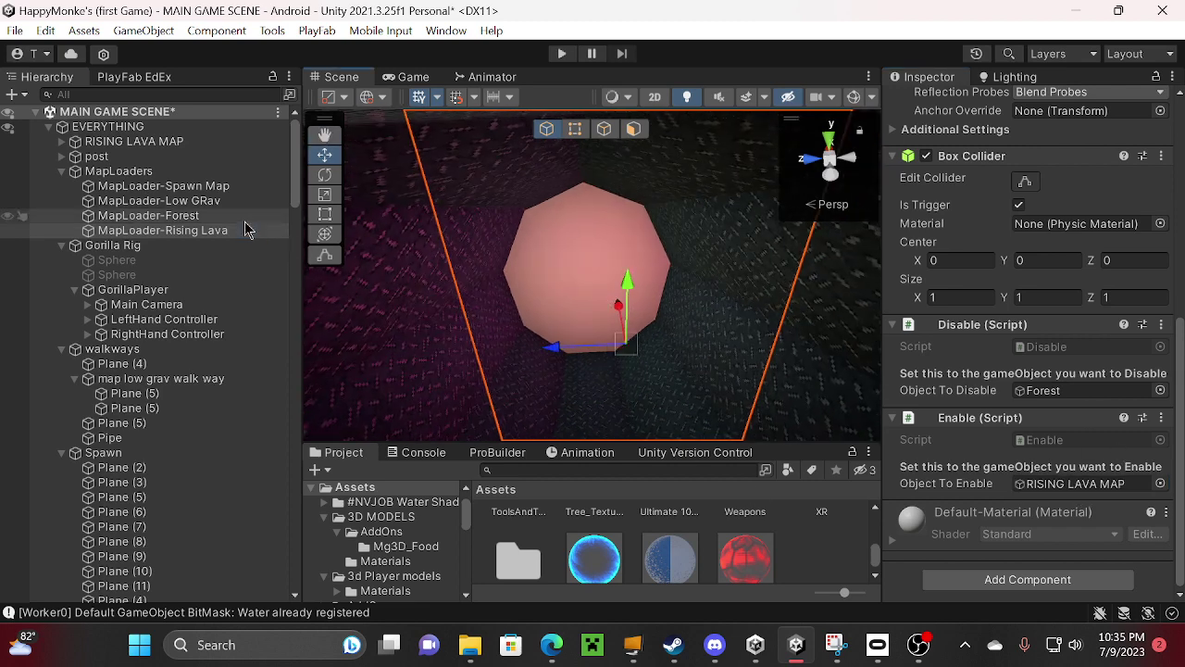
scroll(1037, 364, "up", 5)
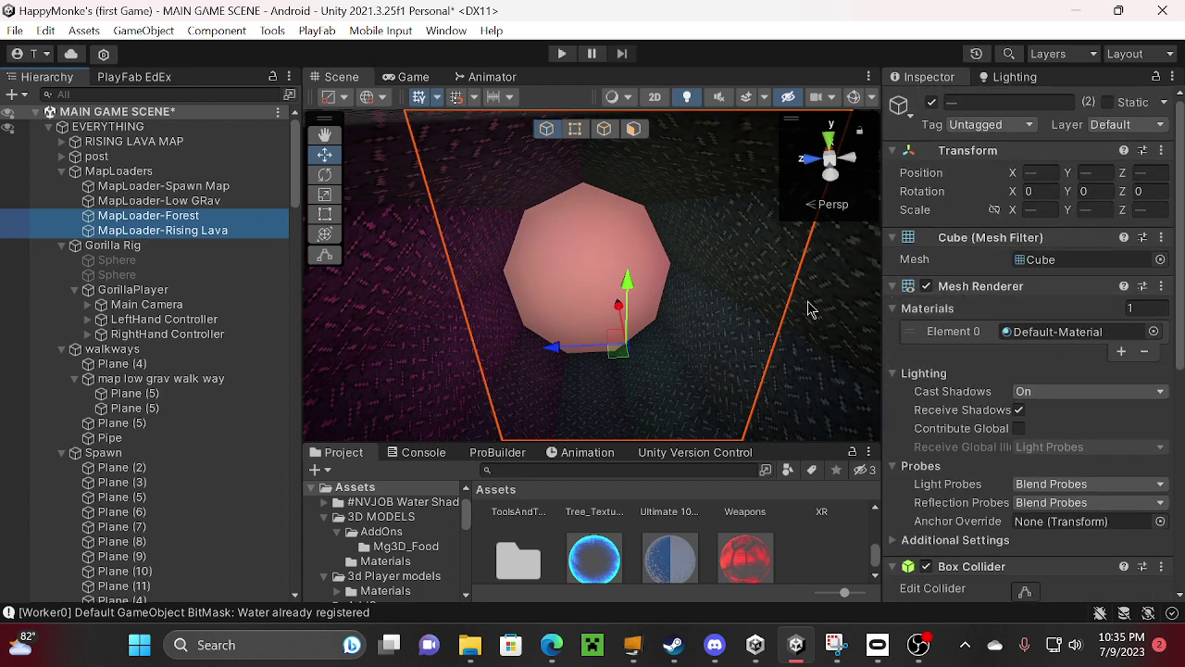
left_click(1147, 355)
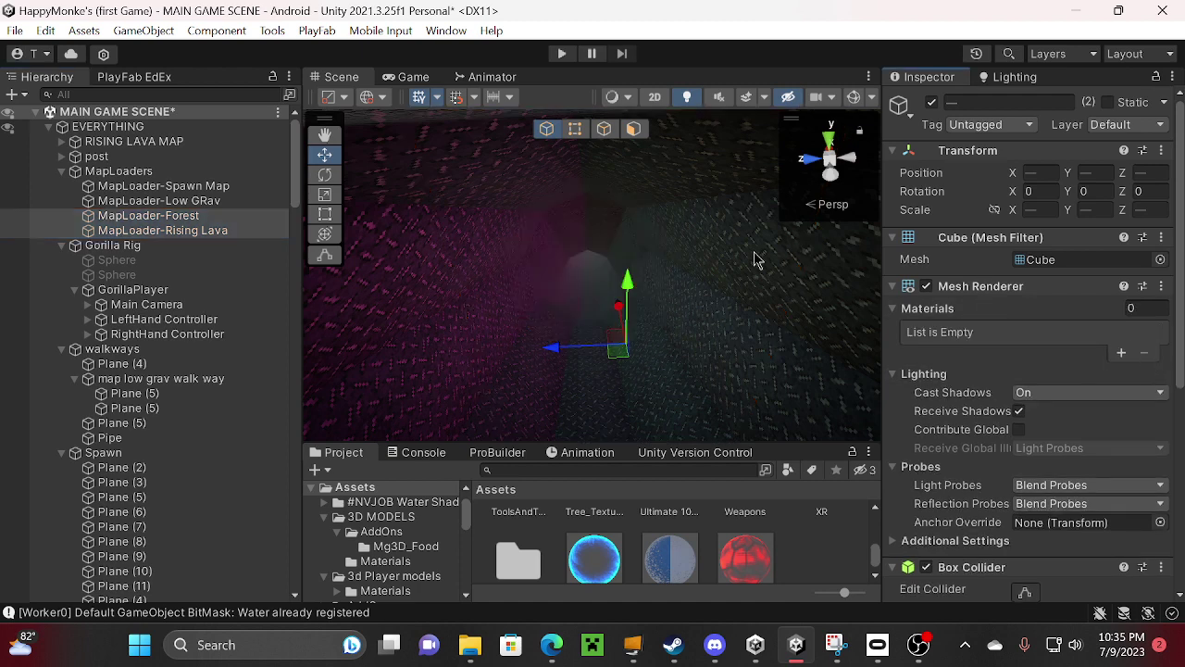
left_click(740, 345)
right_click_drag(740, 345, 425, 258)
- Check MapLoader-Low GRav's settings for comparison, reselect the Forest and Rising Lava loaders and inspect the pipe around them
left_click(193, 202)
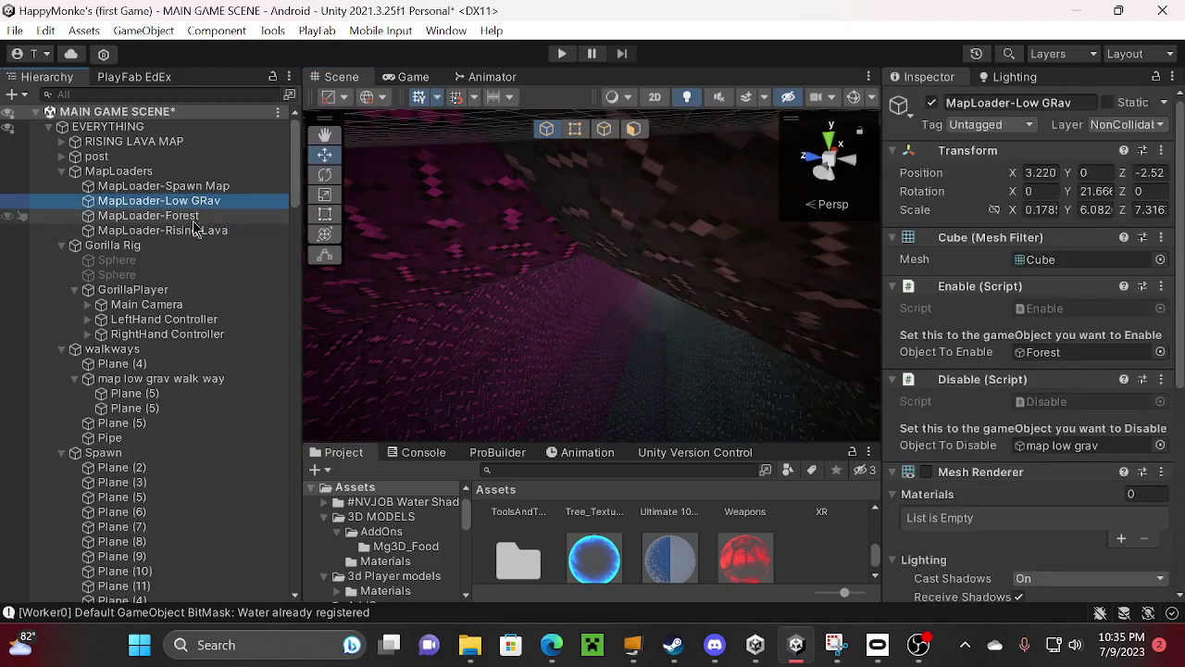
left_click(193, 216)
left_click(183, 233, "ctrl")
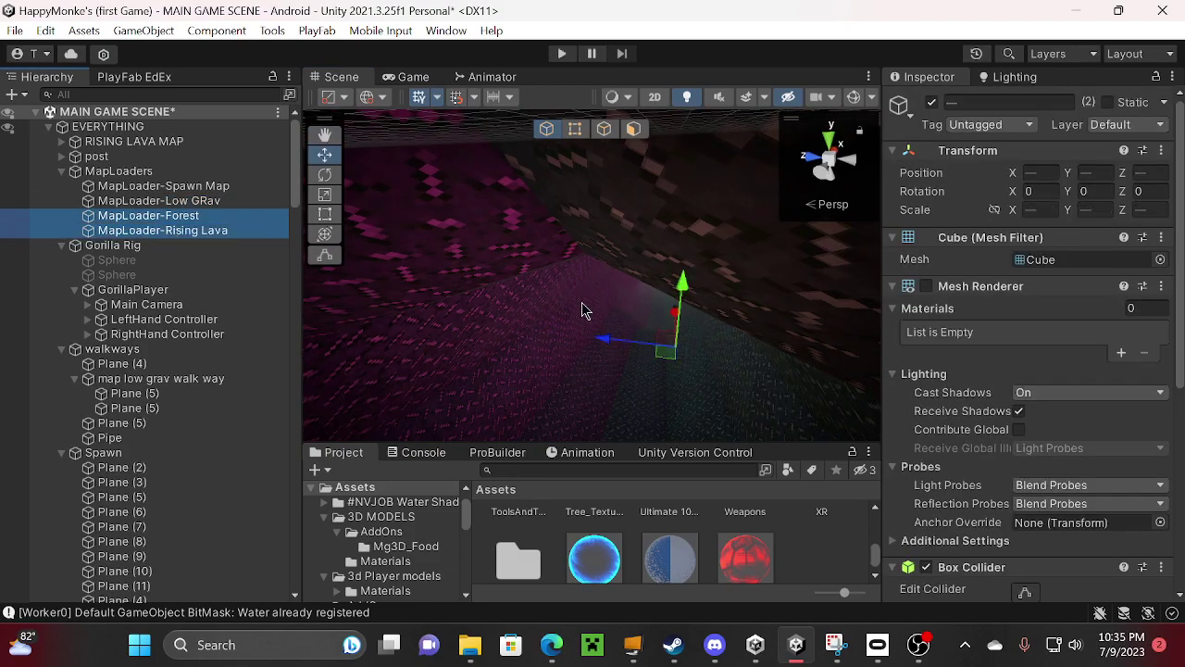
right_click_drag(582, 308, 681, 270)
key("s")
key("w")
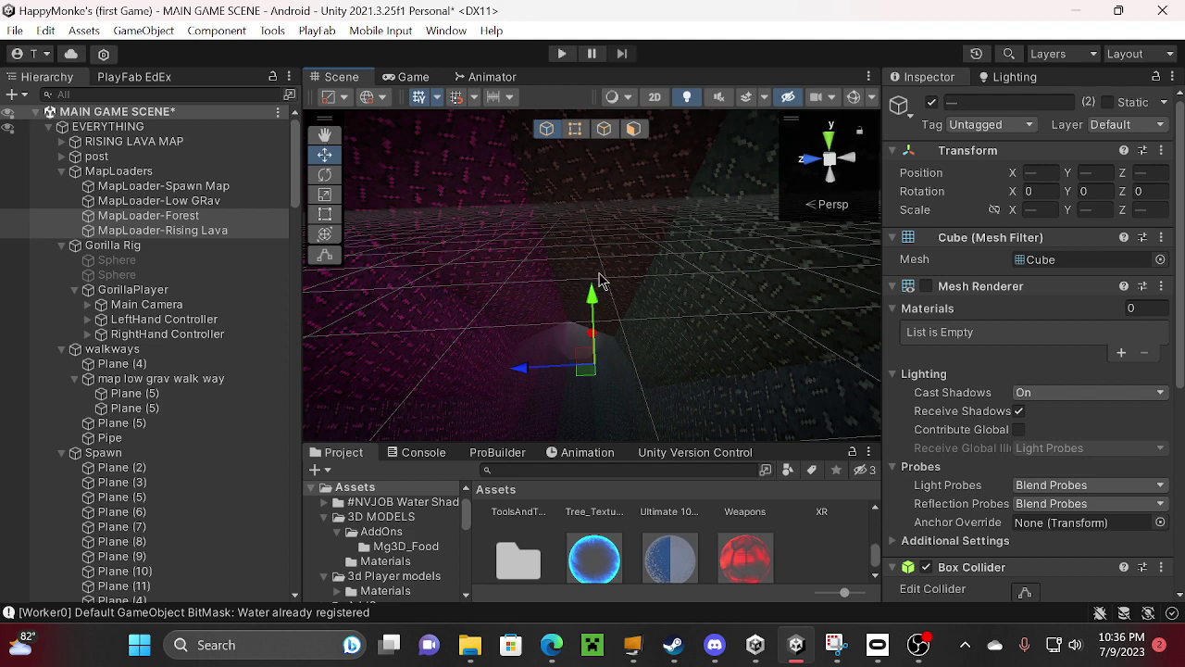
right_click_drag(662, 316, 957, 346)
right_click_drag(648, 352, 1114, 448)
key("f")
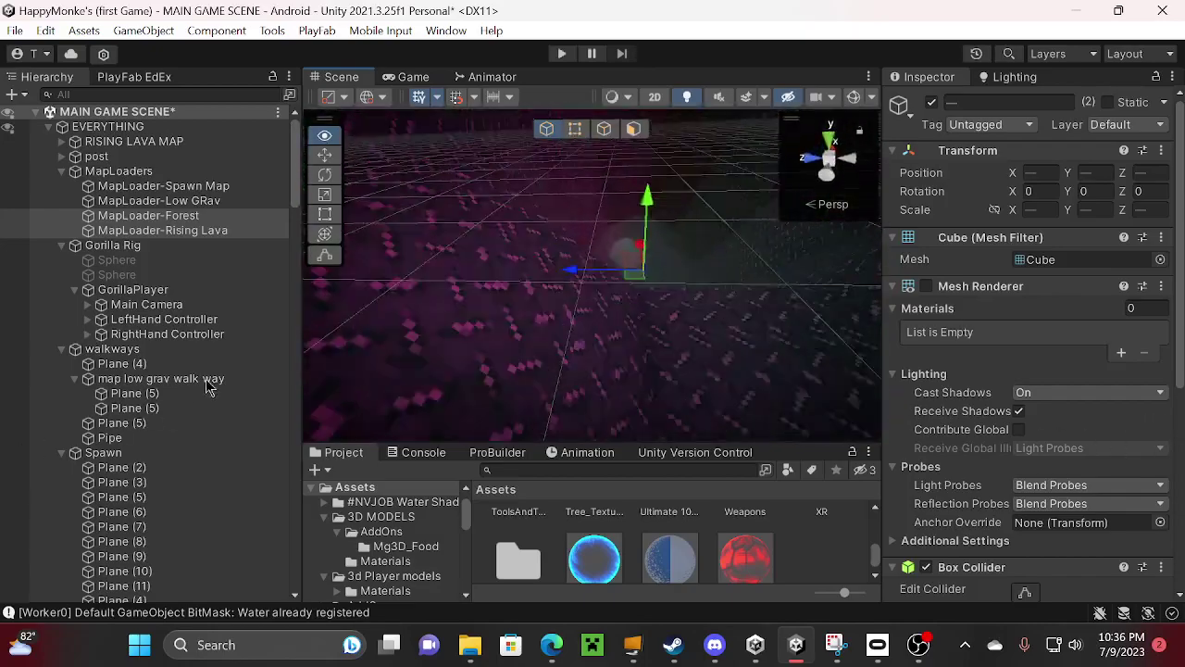
right_click_drag(540, 311, 511, 389)
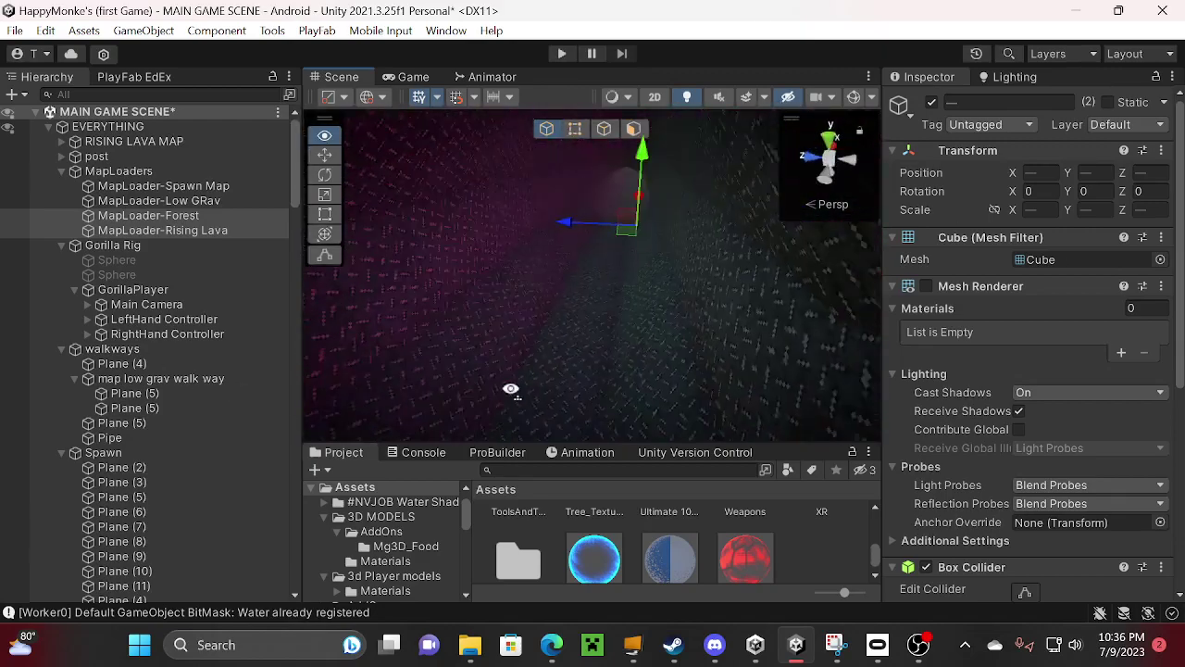
right_click_drag(648, 300, 501, 224)
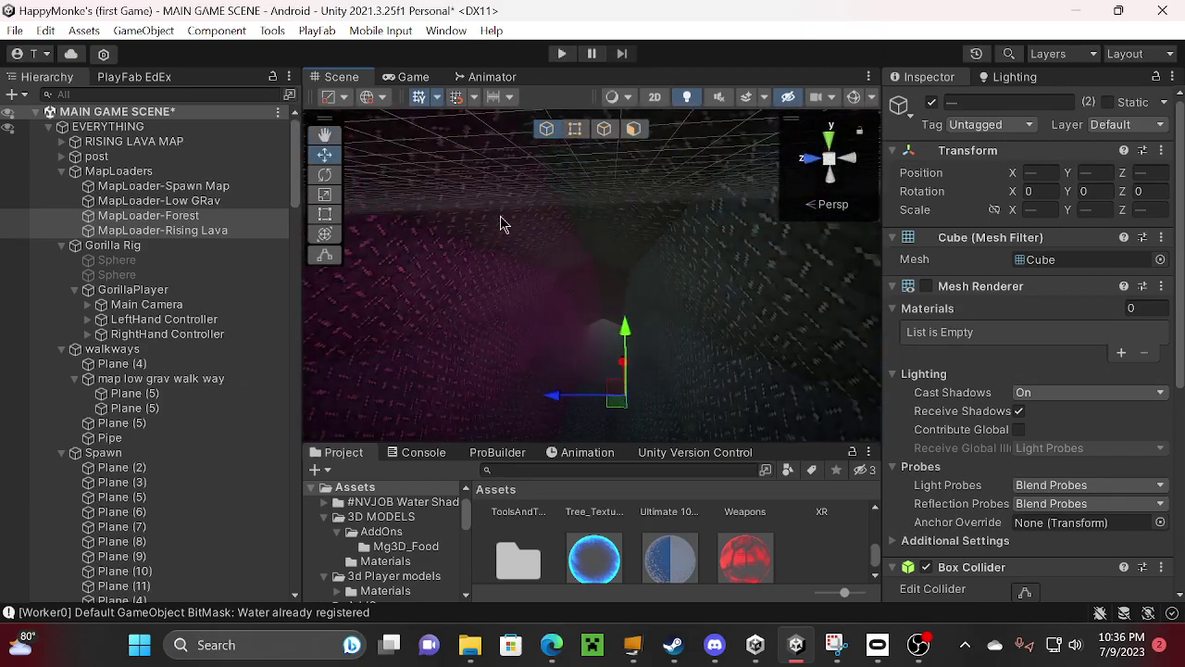